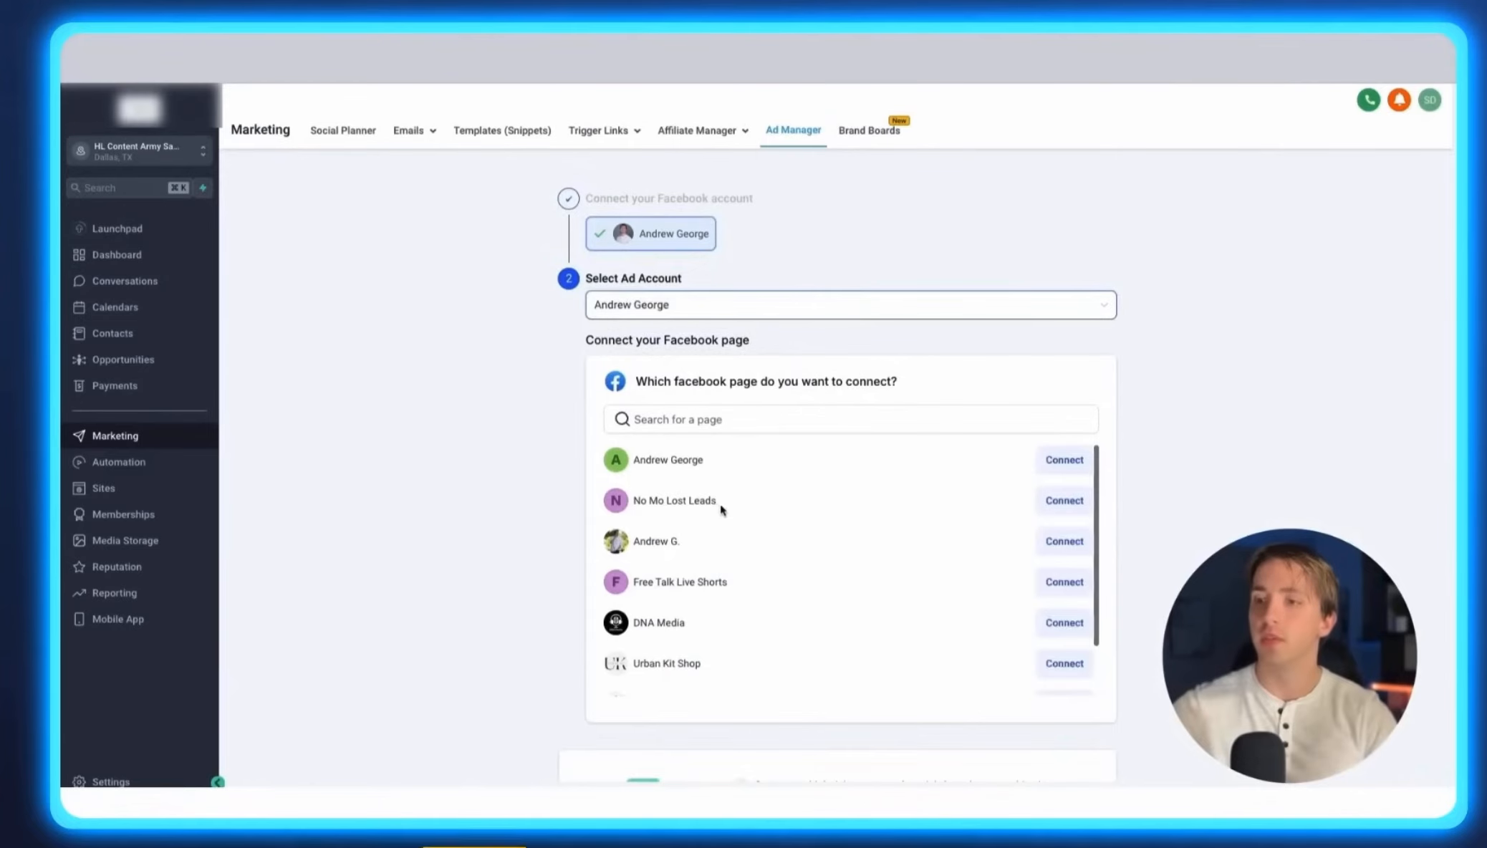
Connect the Andrew G. Facebook page to the Ad Manager.
scroll(729, 510, down, 1)
scroll(728, 510, down, 1)
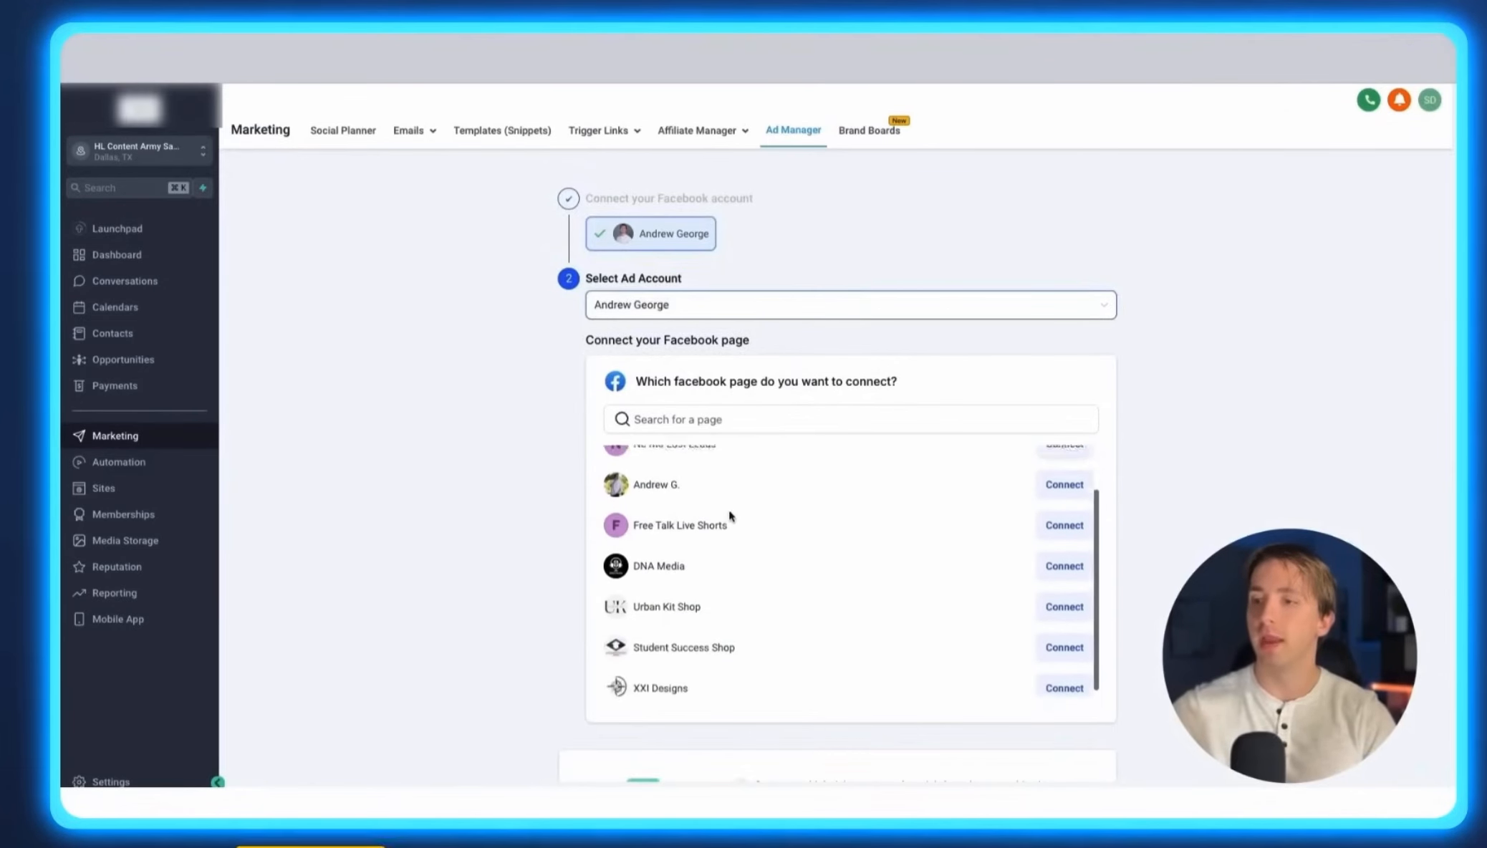
click(1059, 506)
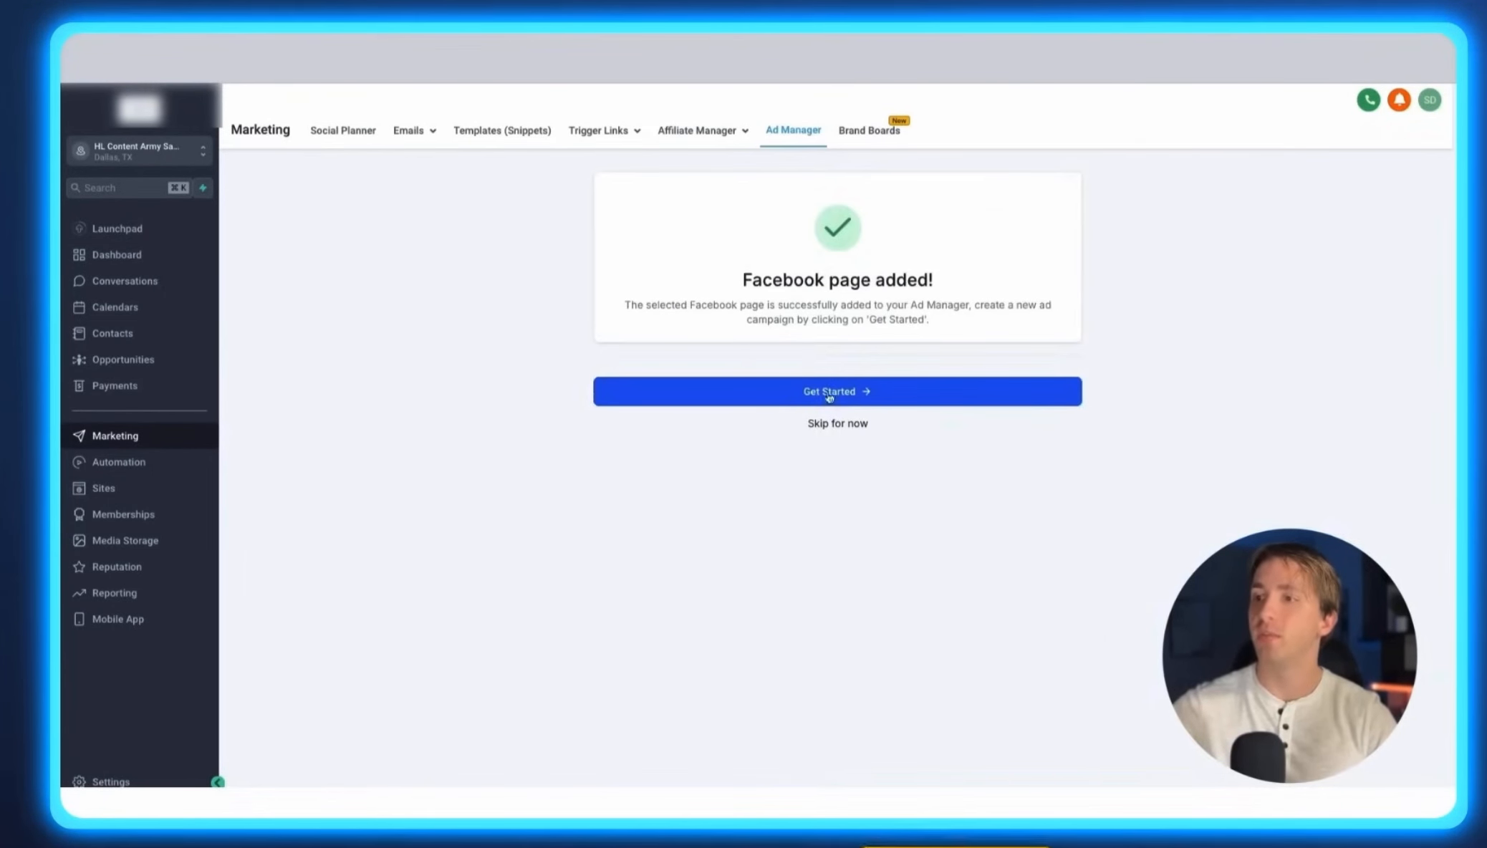
Start a new campaign with the Lead Generation objective and begin creating a new lead form.
click(830, 396)
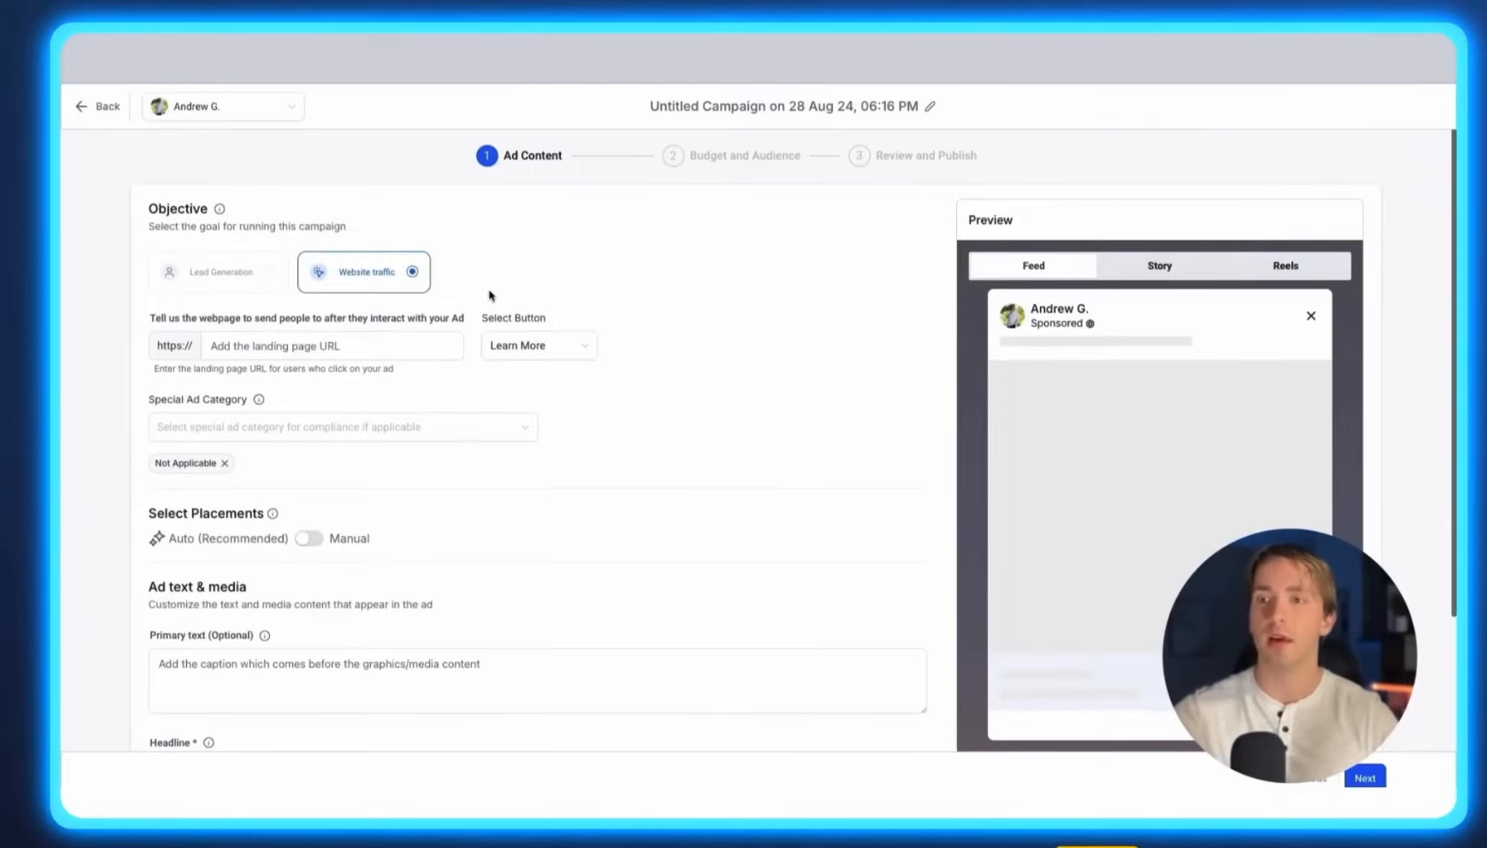
drag(146, 205, 372, 229)
click(341, 244)
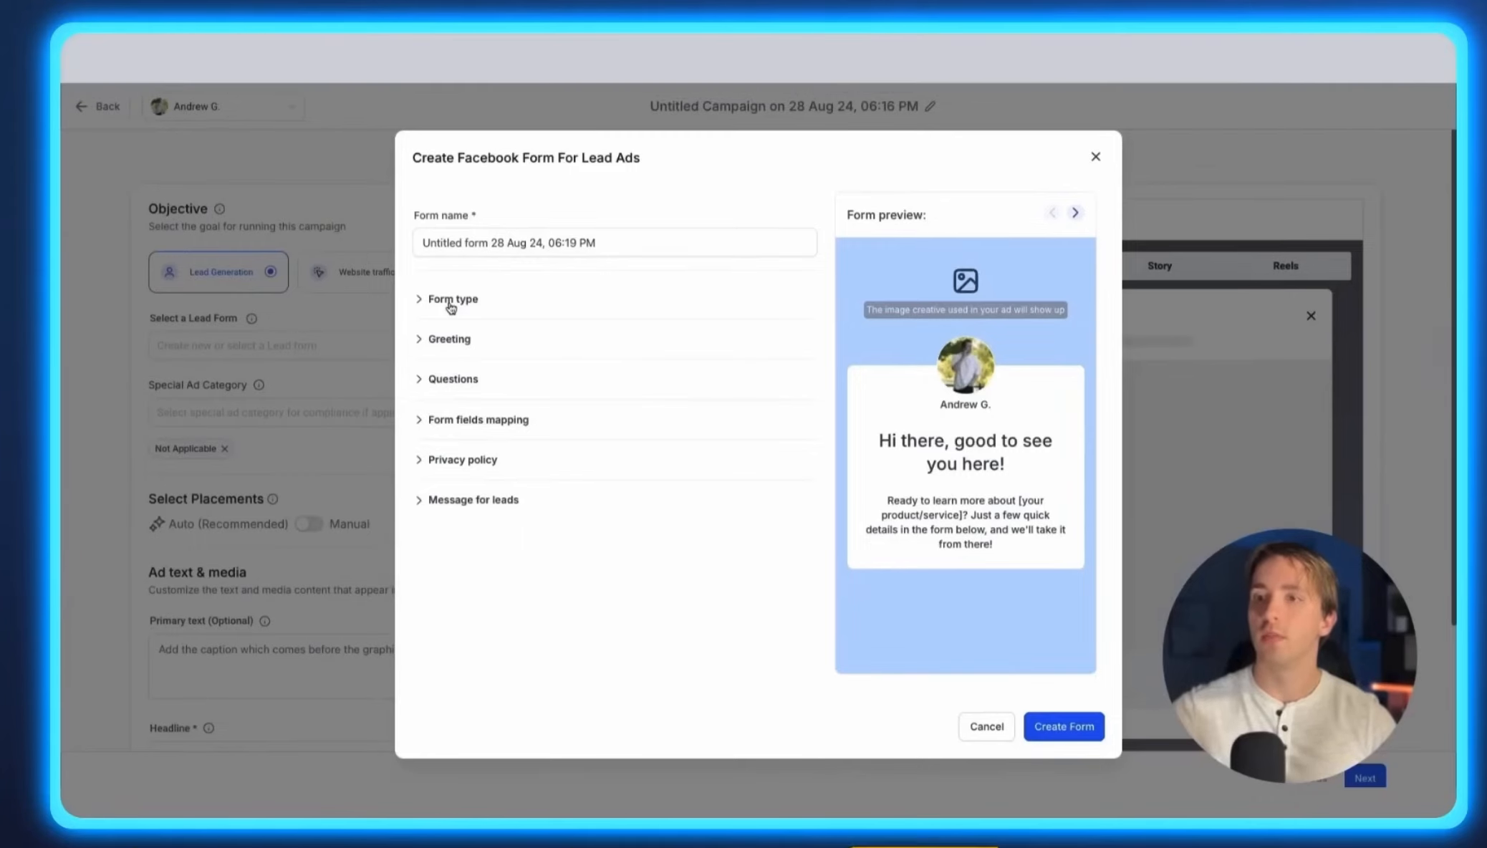
Go through the lead form's Form type, Greeting and Questions sections and create the form with its defaults.
click(451, 301)
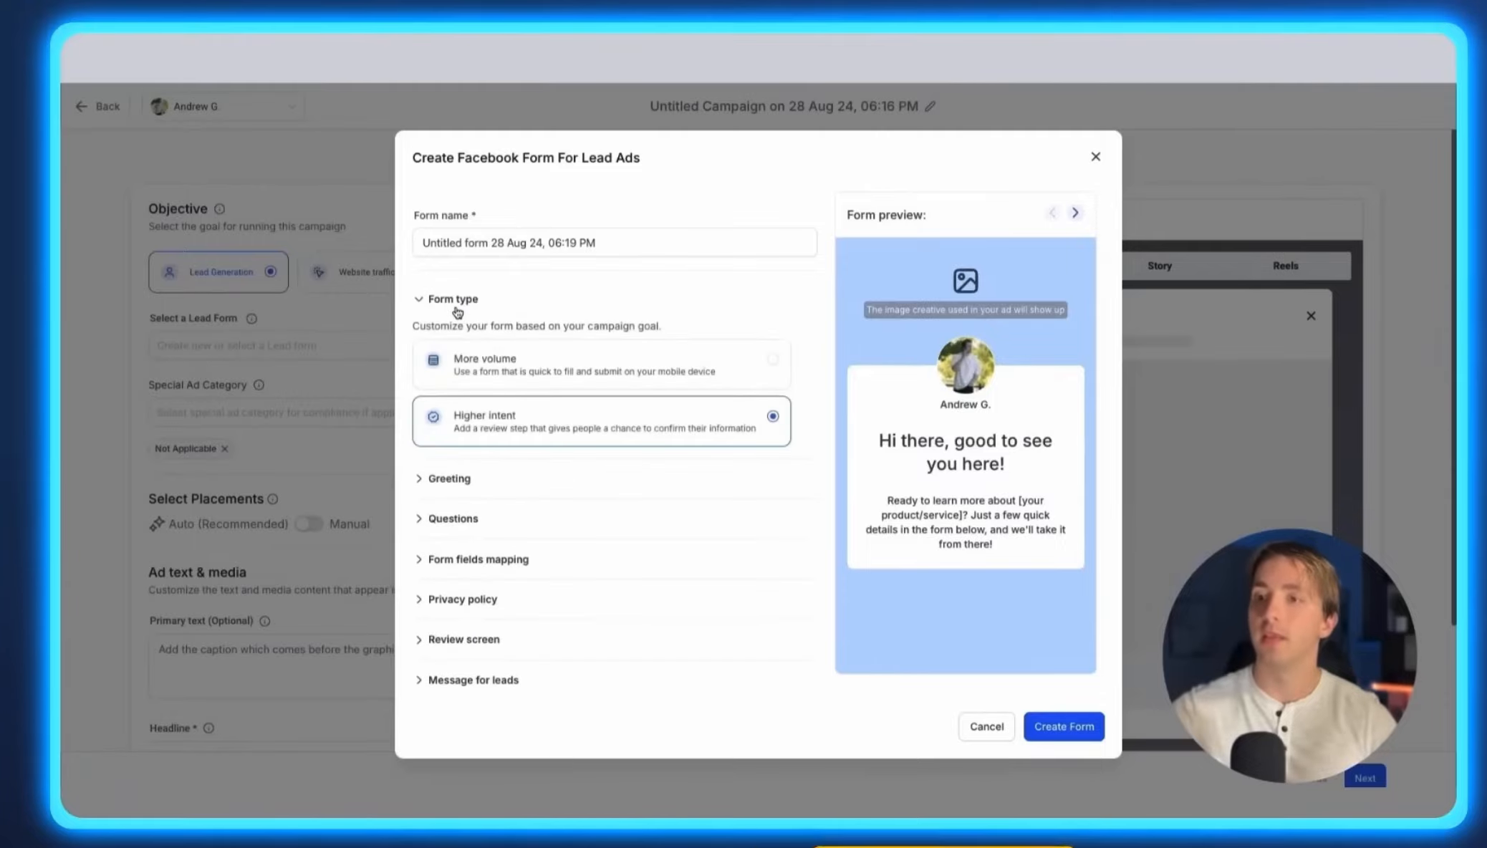
click(491, 480)
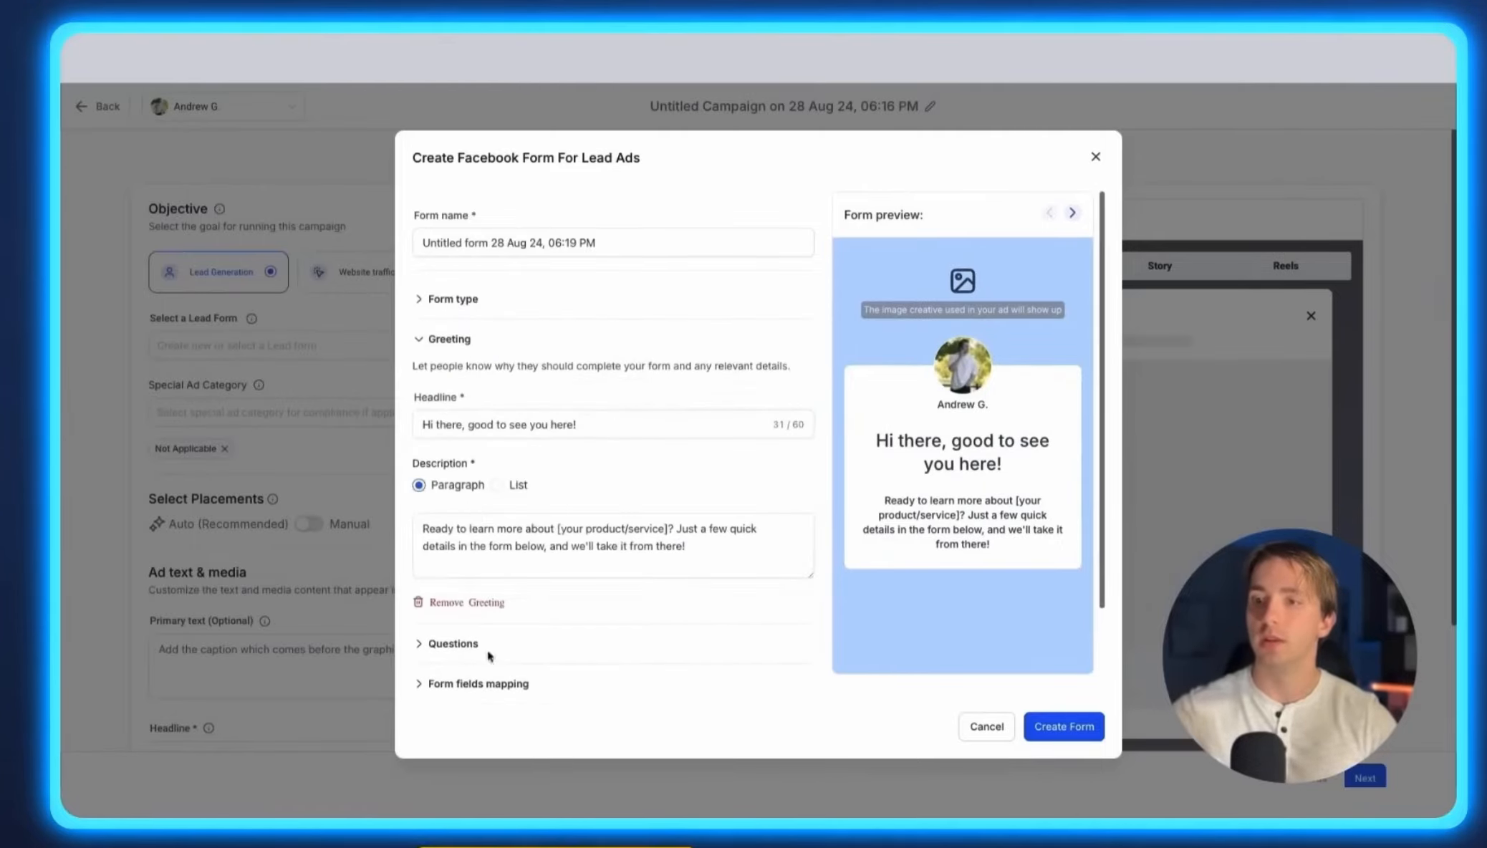
click(452, 643)
scroll(507, 510, down, 3)
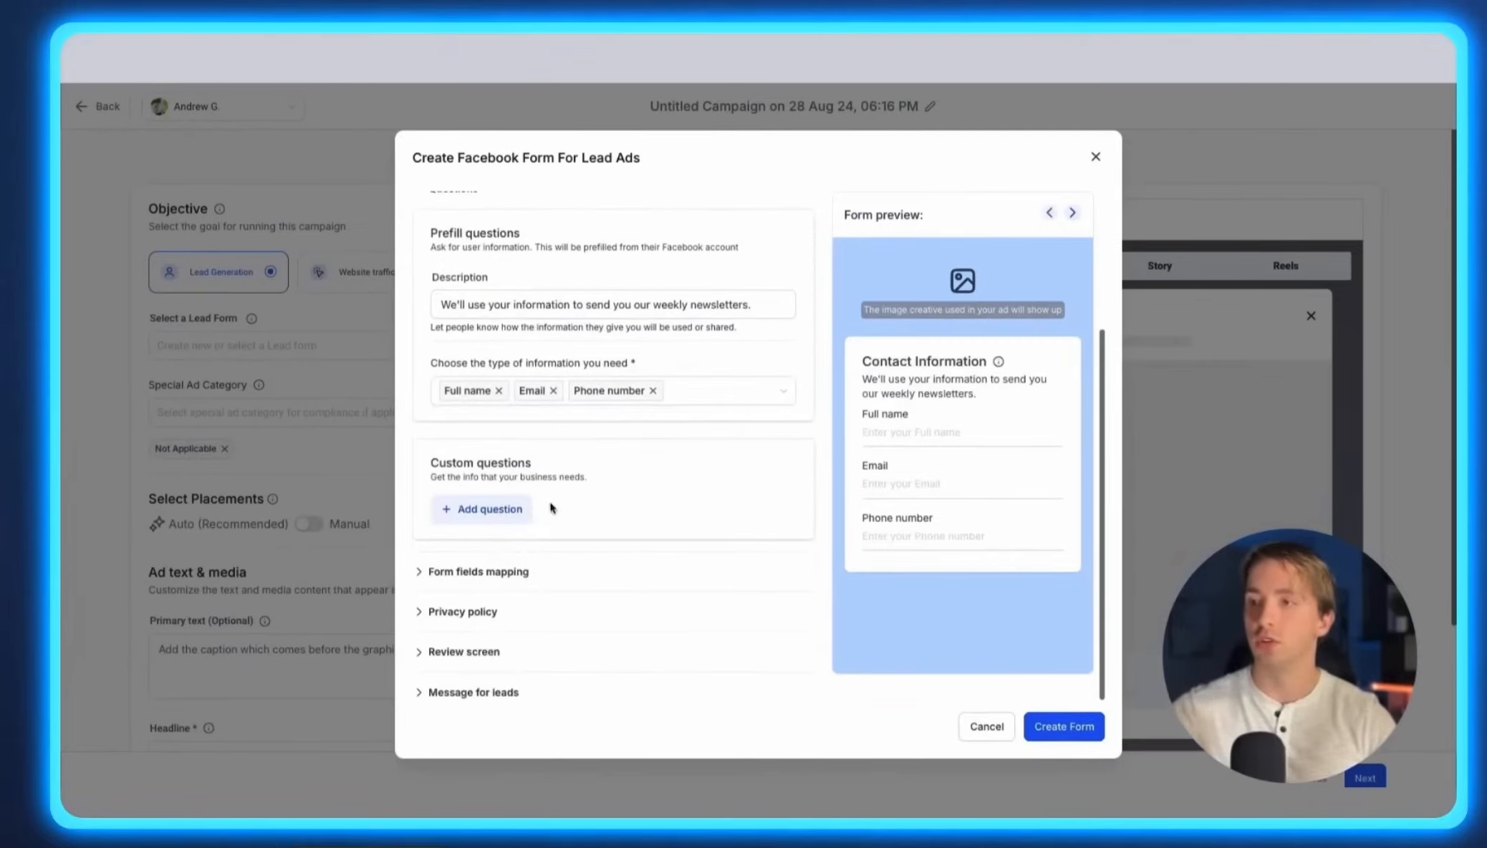
scroll(550, 505, up, 1)
scroll(549, 506, down, 1)
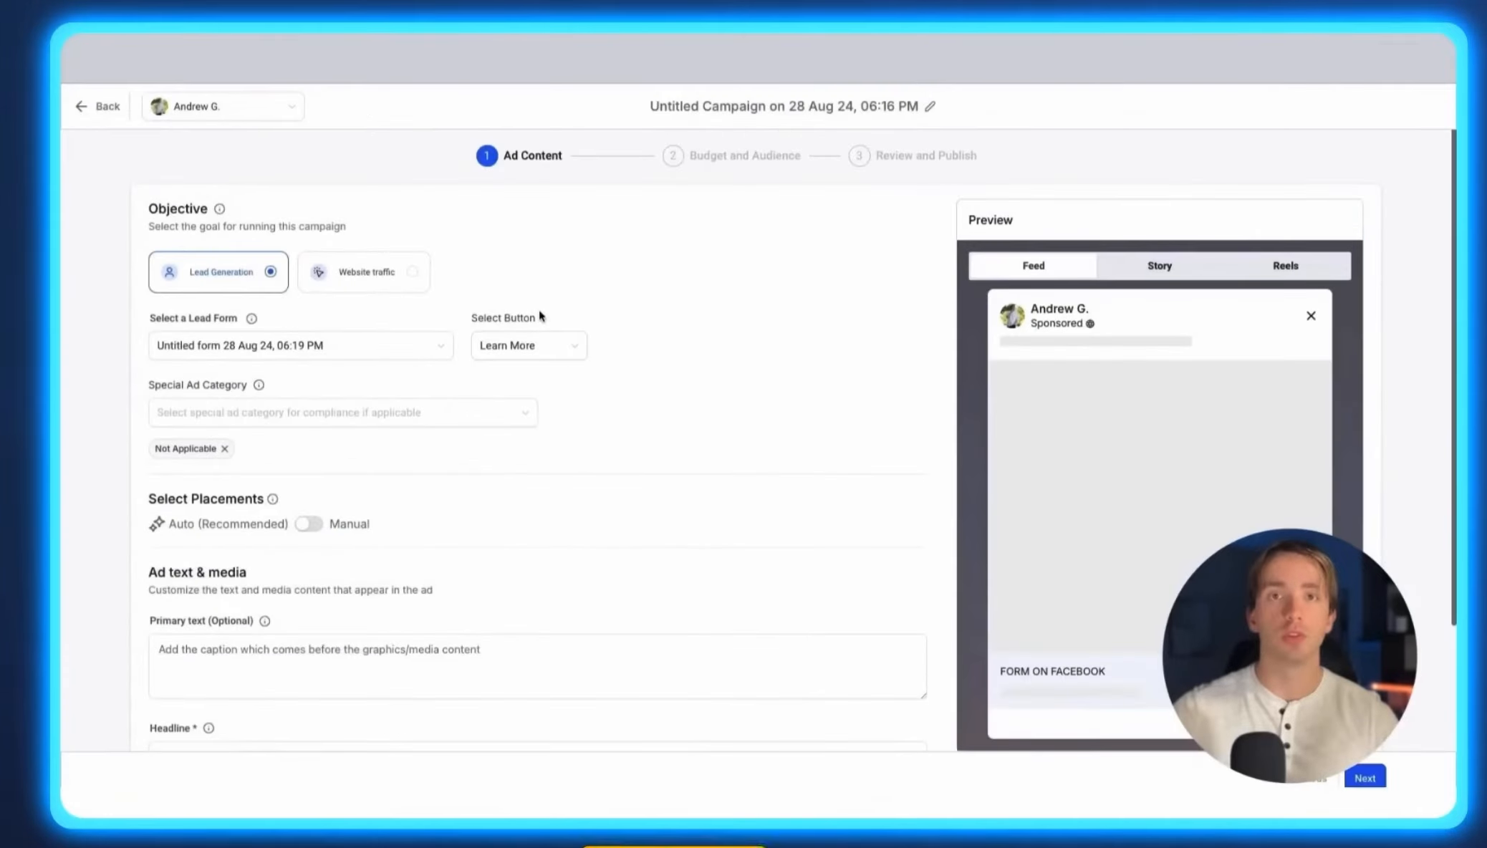
Browse the call-to-action button choices, keeping Learn More.
click(514, 345)
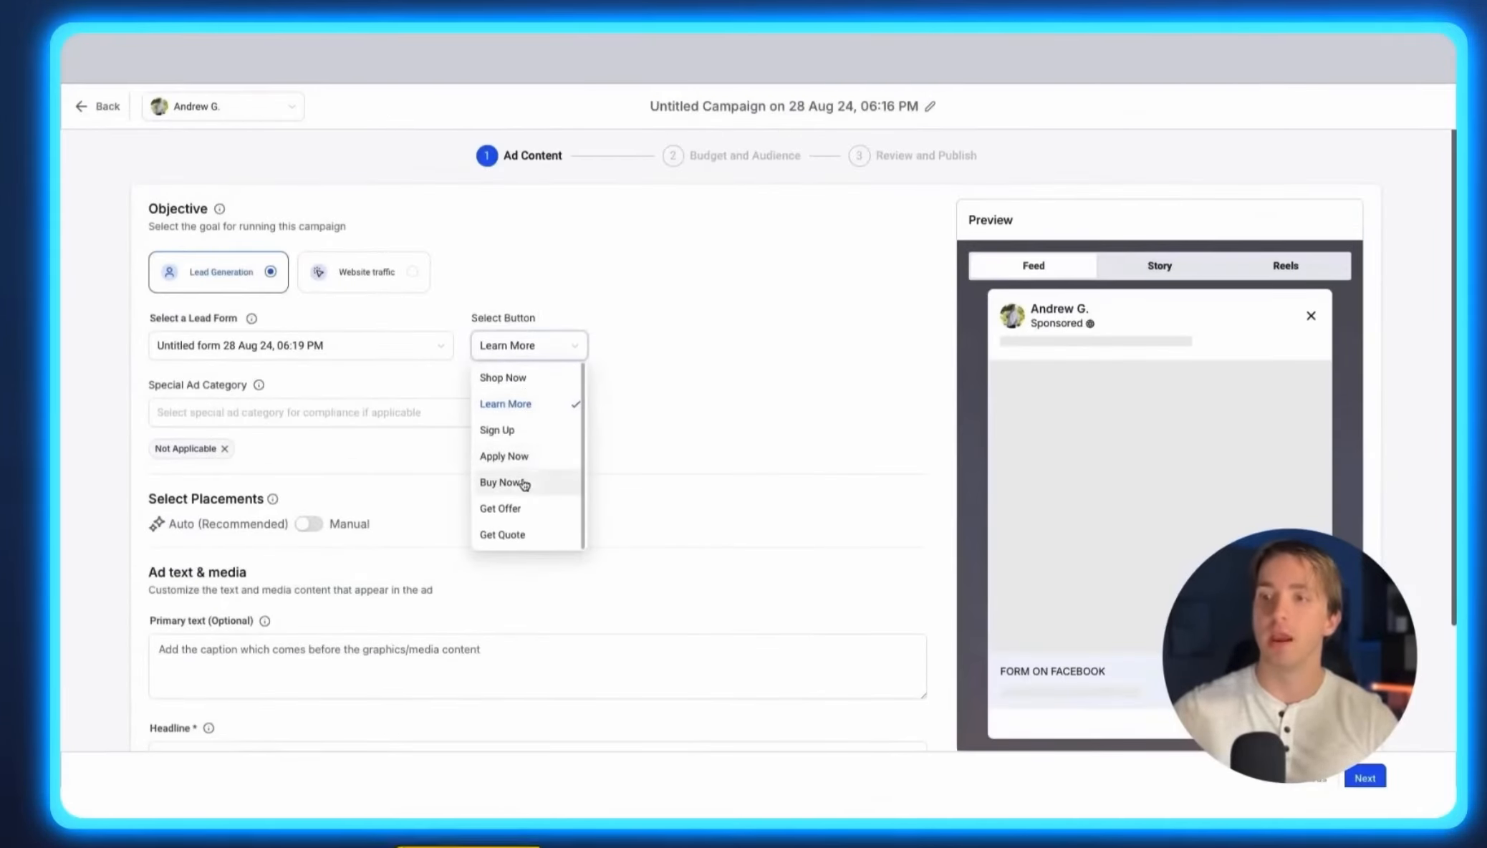
click(204, 362)
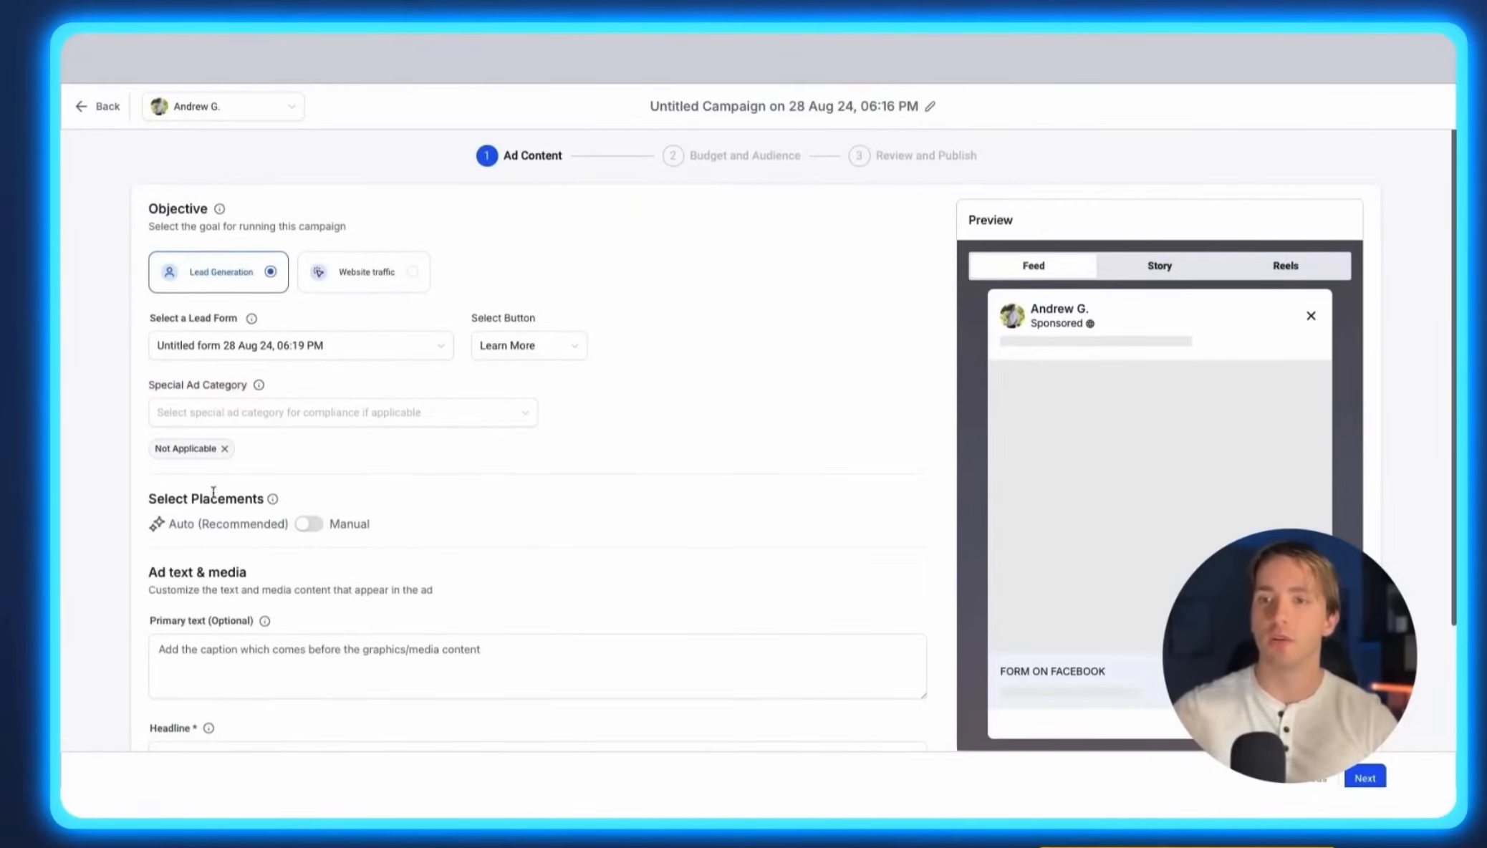
Enter the primary text 'Text here', headline 'This is my ad!' and description 'Click on it! (Or don't... up to you!)'.
scroll(214, 492, down, 3)
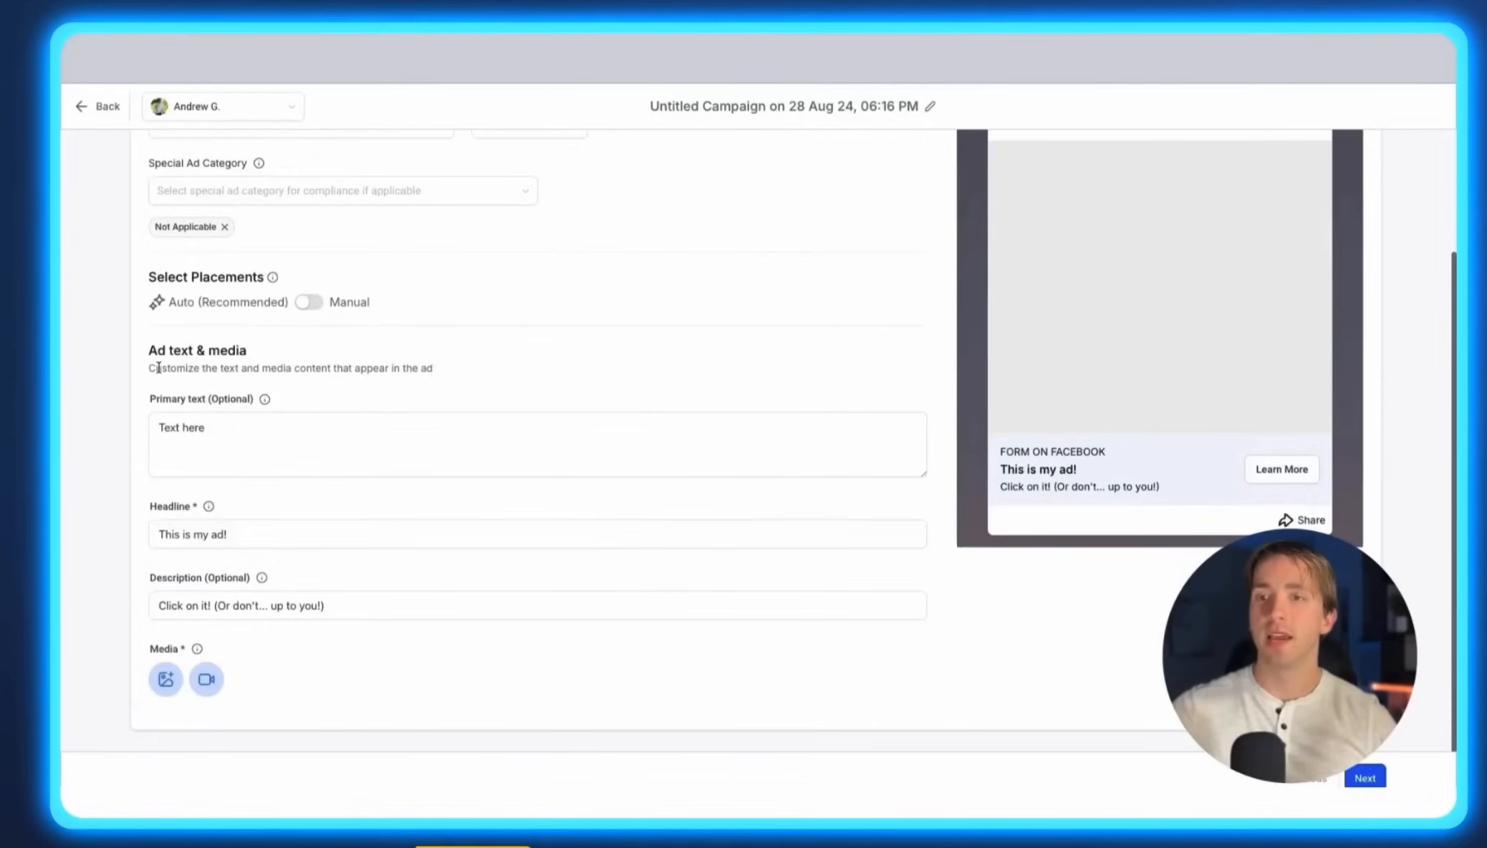
click(172, 427)
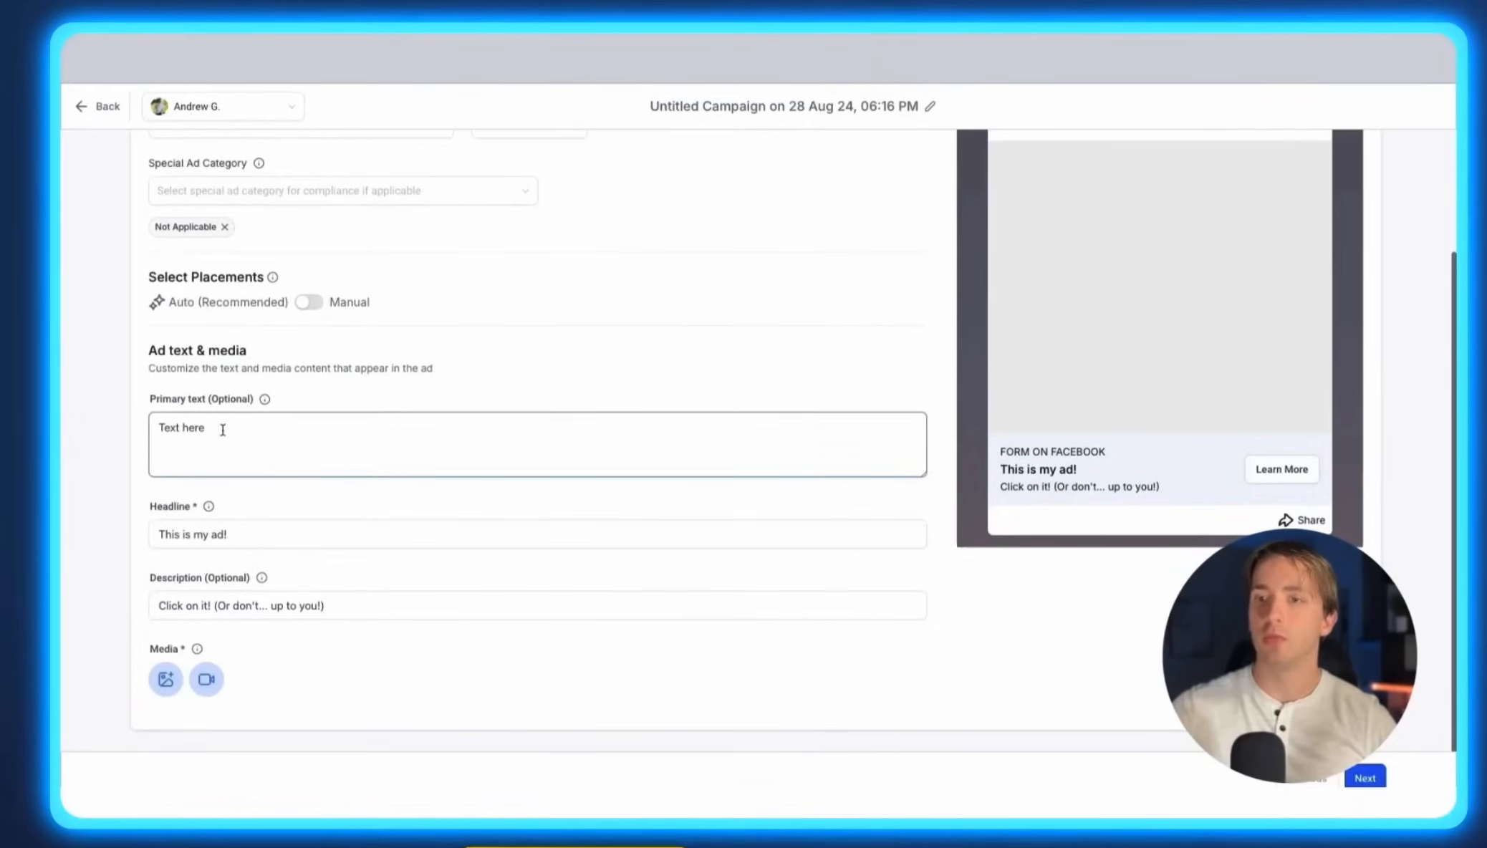
scroll(1011, 297, up, 3)
drag(1018, 325, 1057, 326)
scroll(1067, 329, down, 2)
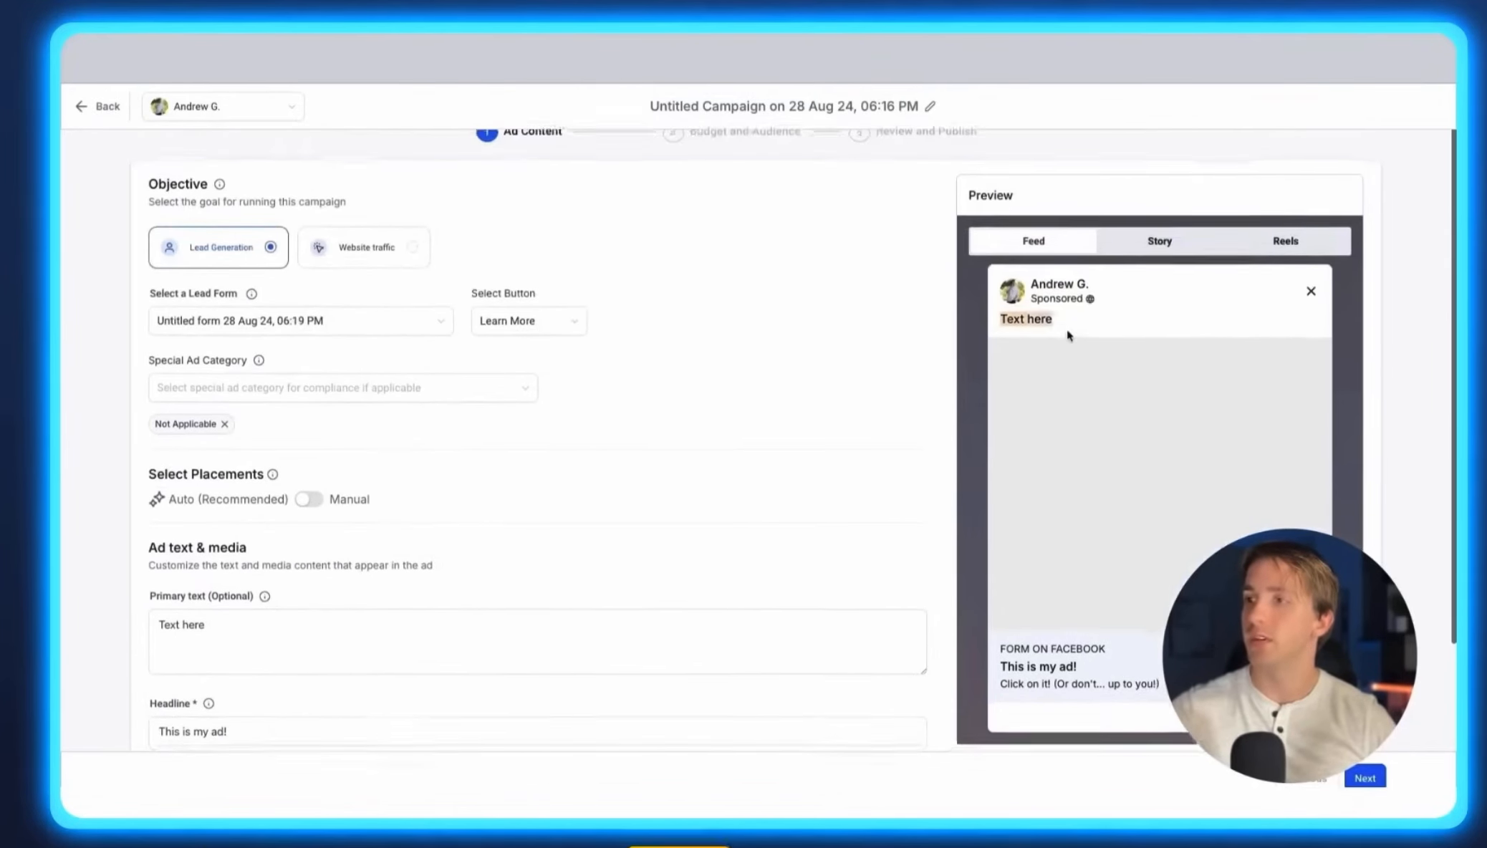
Compare the headline and description fields with the ad preview.
double_click(200, 576)
click(1147, 522)
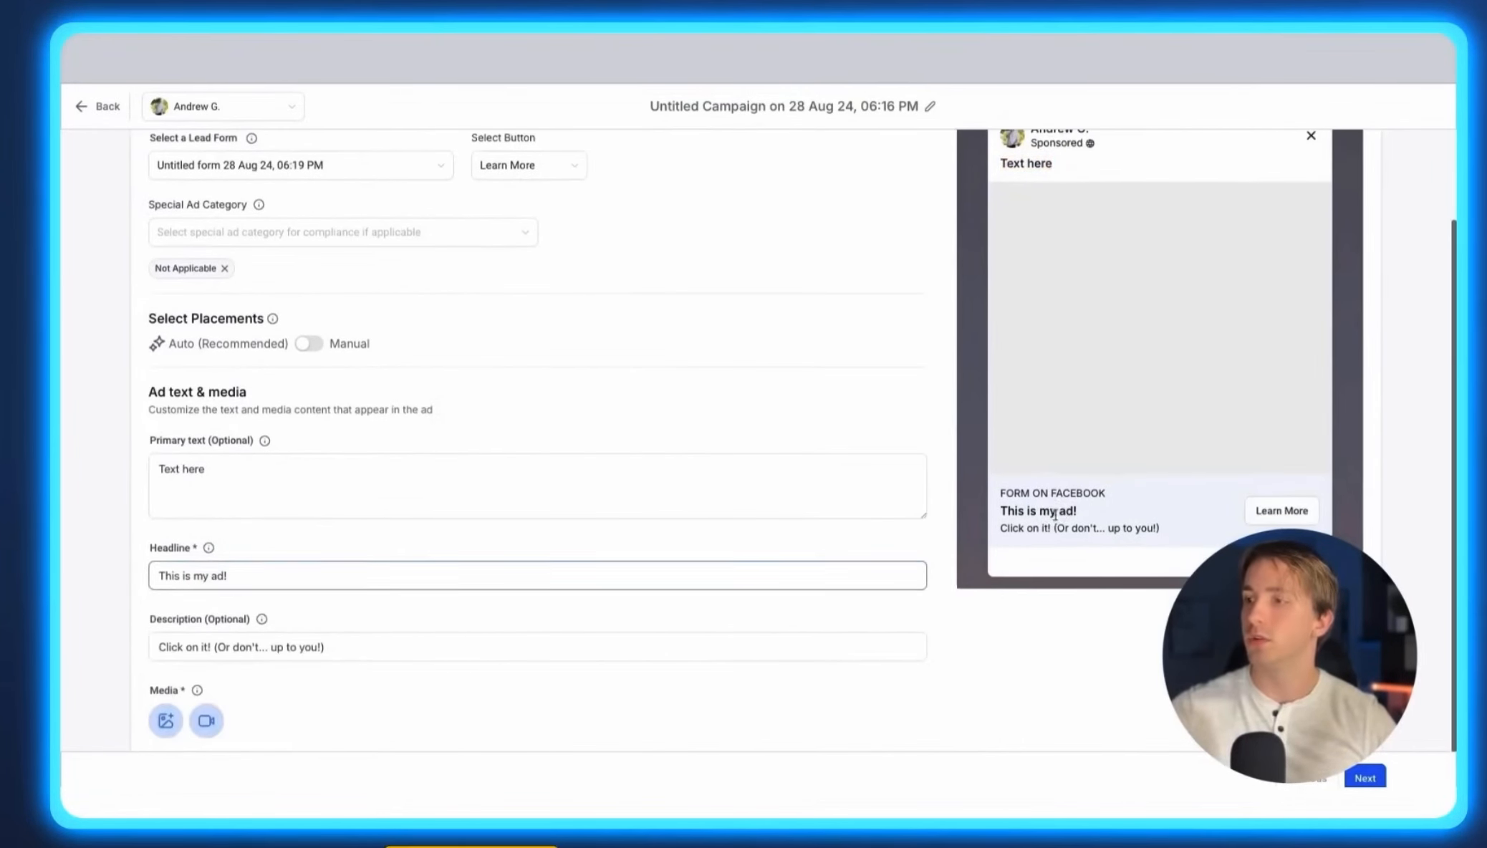
triple_click(1038, 530)
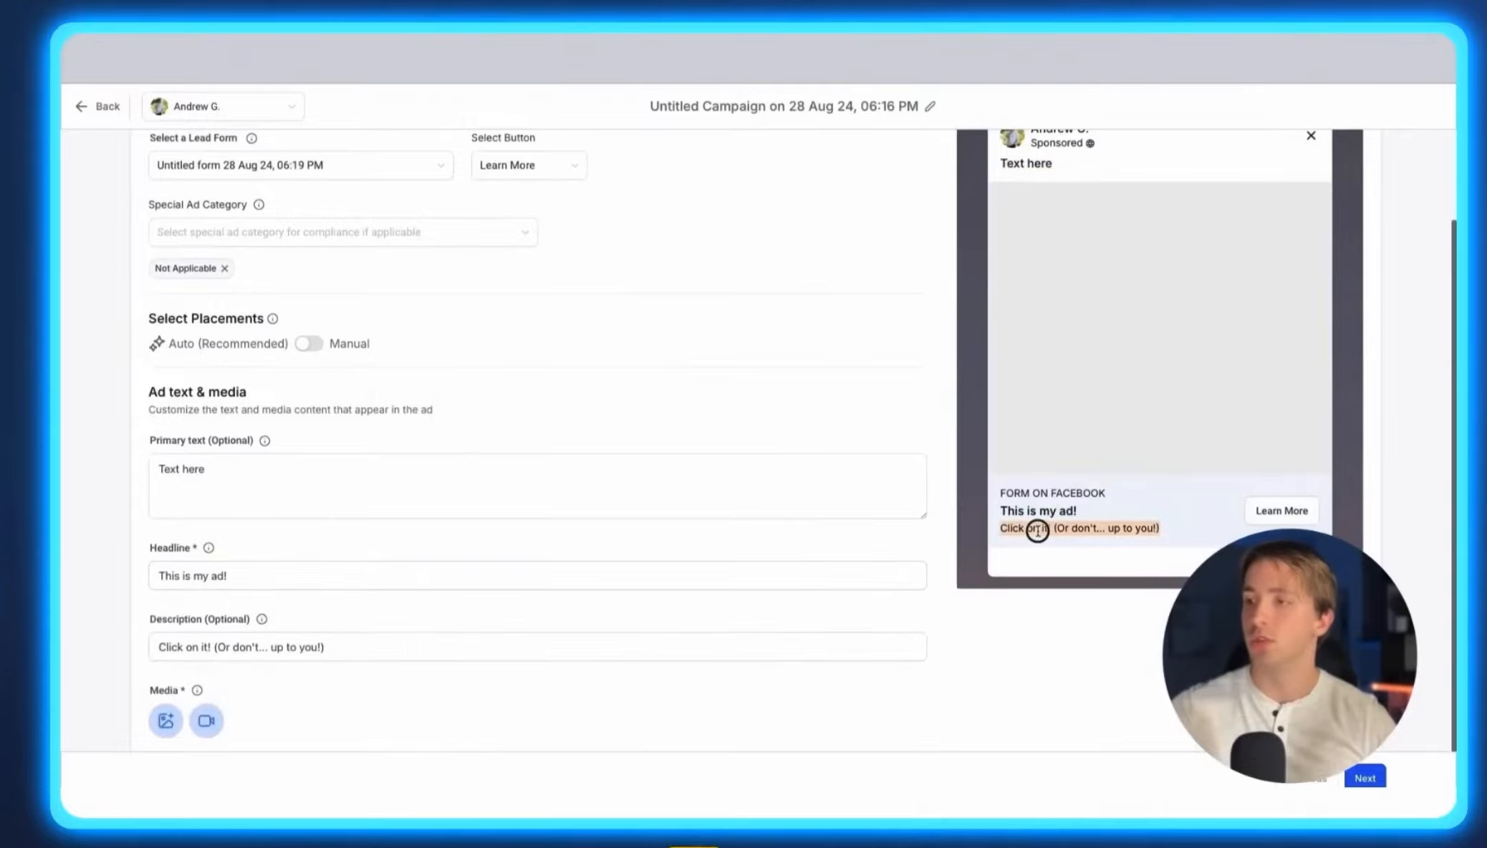
Add the Agency Plan image as the ad's media.
scroll(600, 649, down, 1)
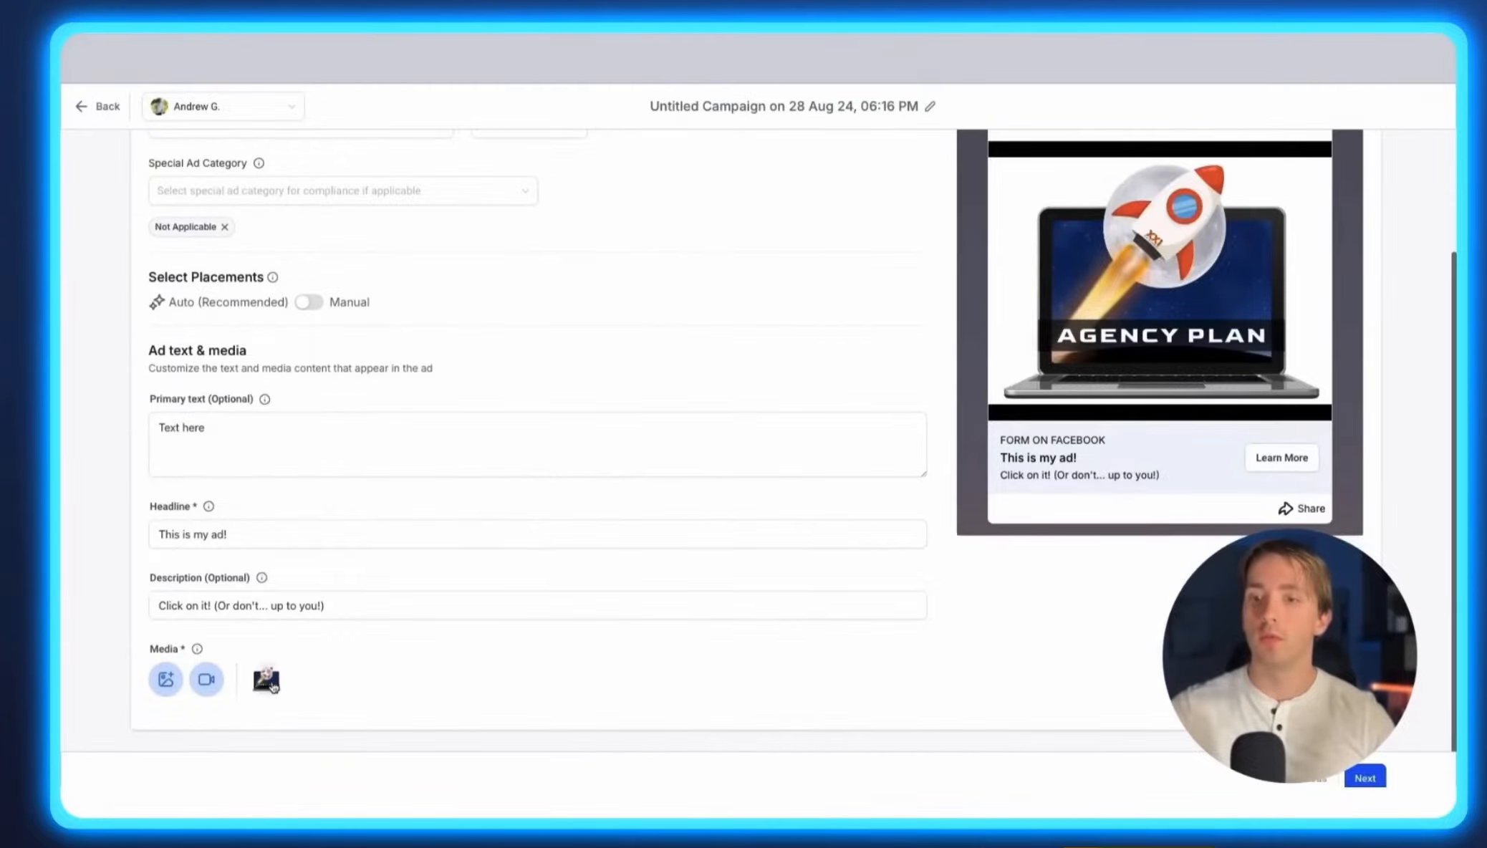
mouse_move(265, 687)
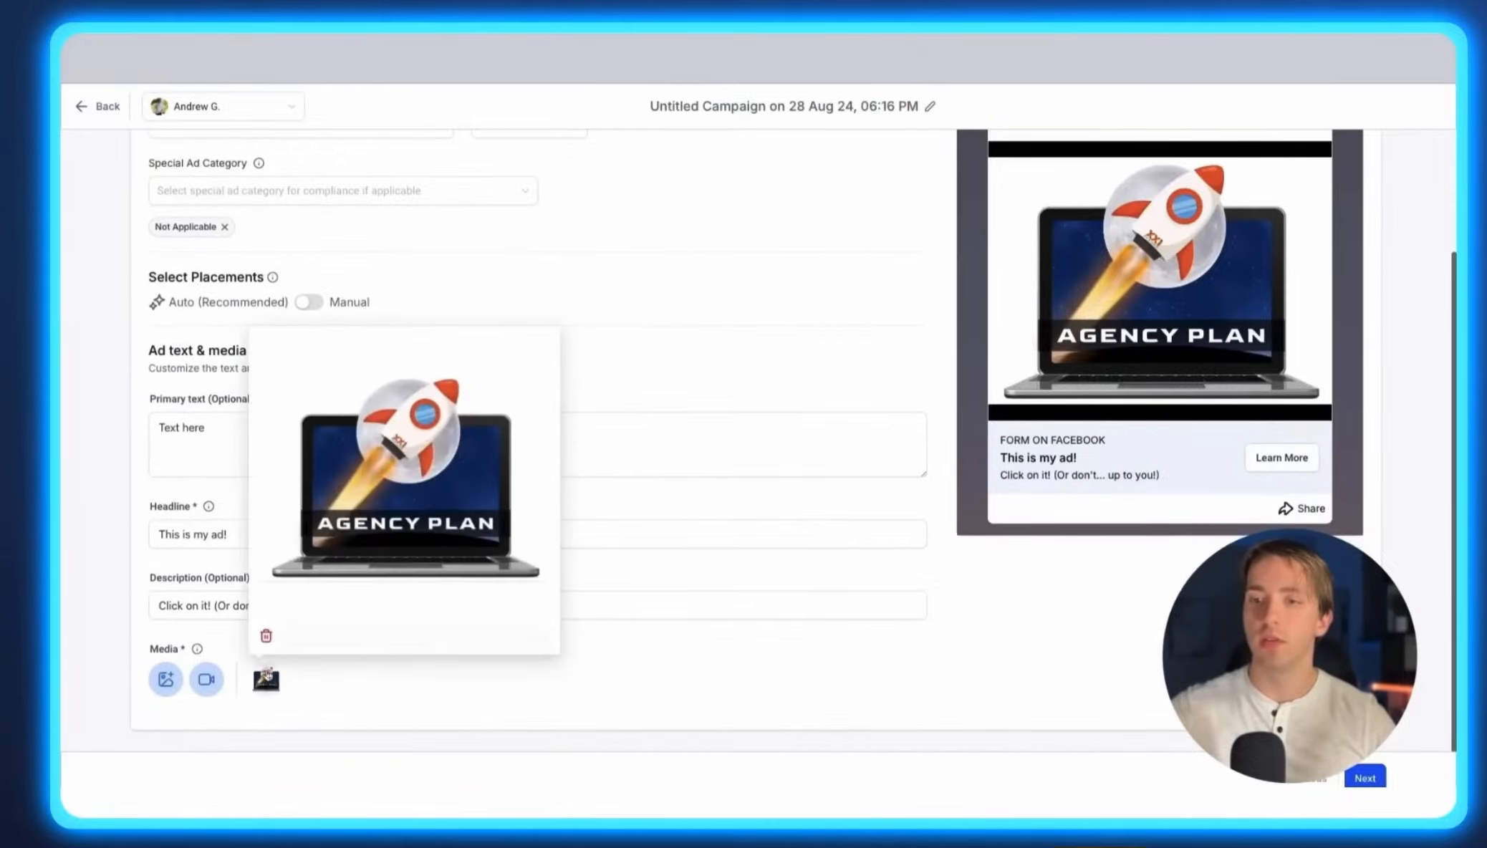
Preview the ad in the Feed, Story and Reels placements and continue to Budget and Audience.
scroll(444, 651, up, 3)
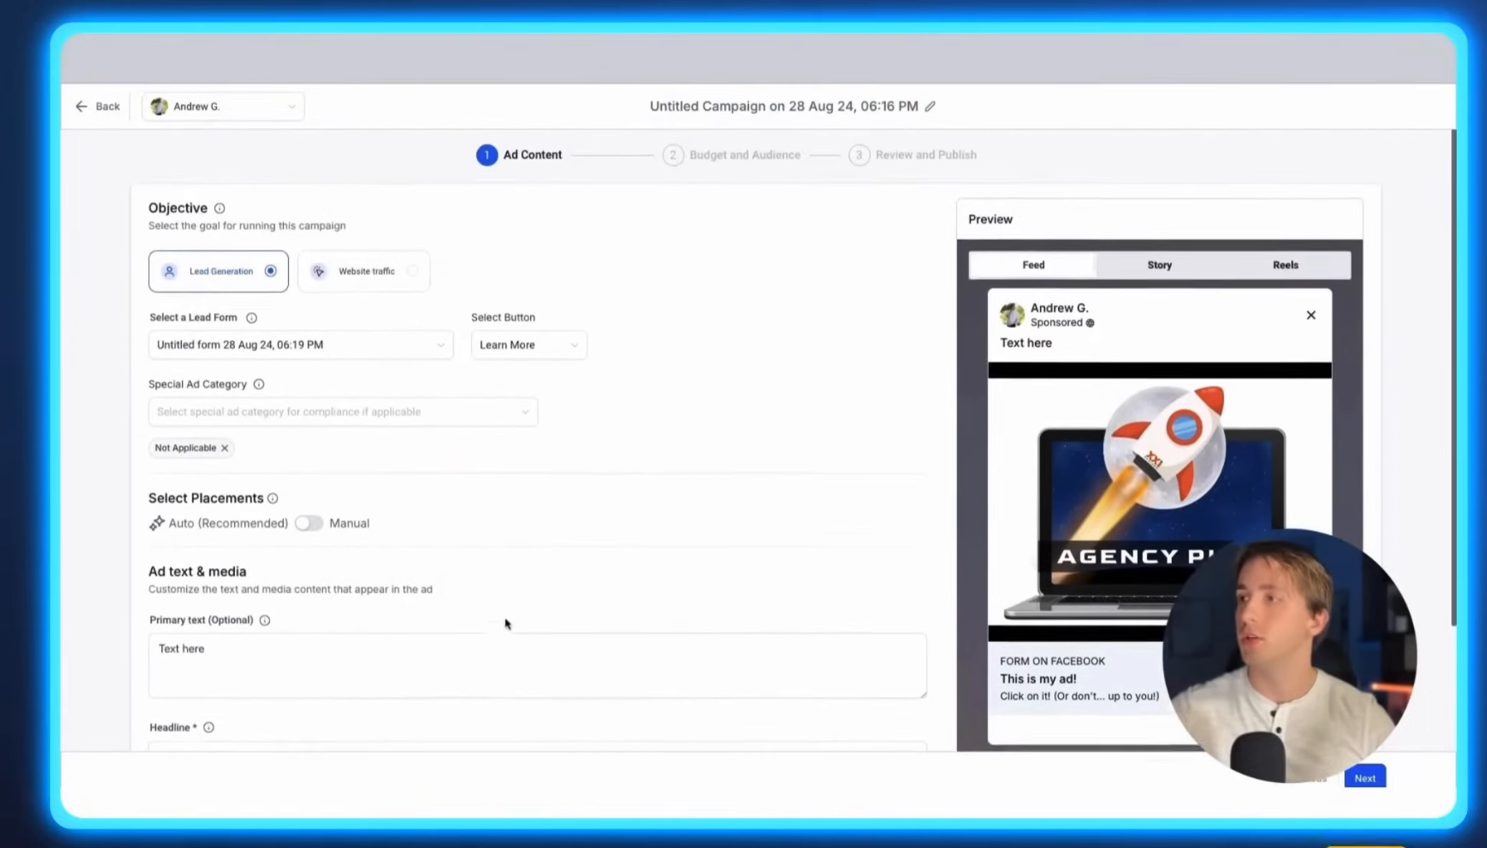
scroll(1050, 331, down, 1)
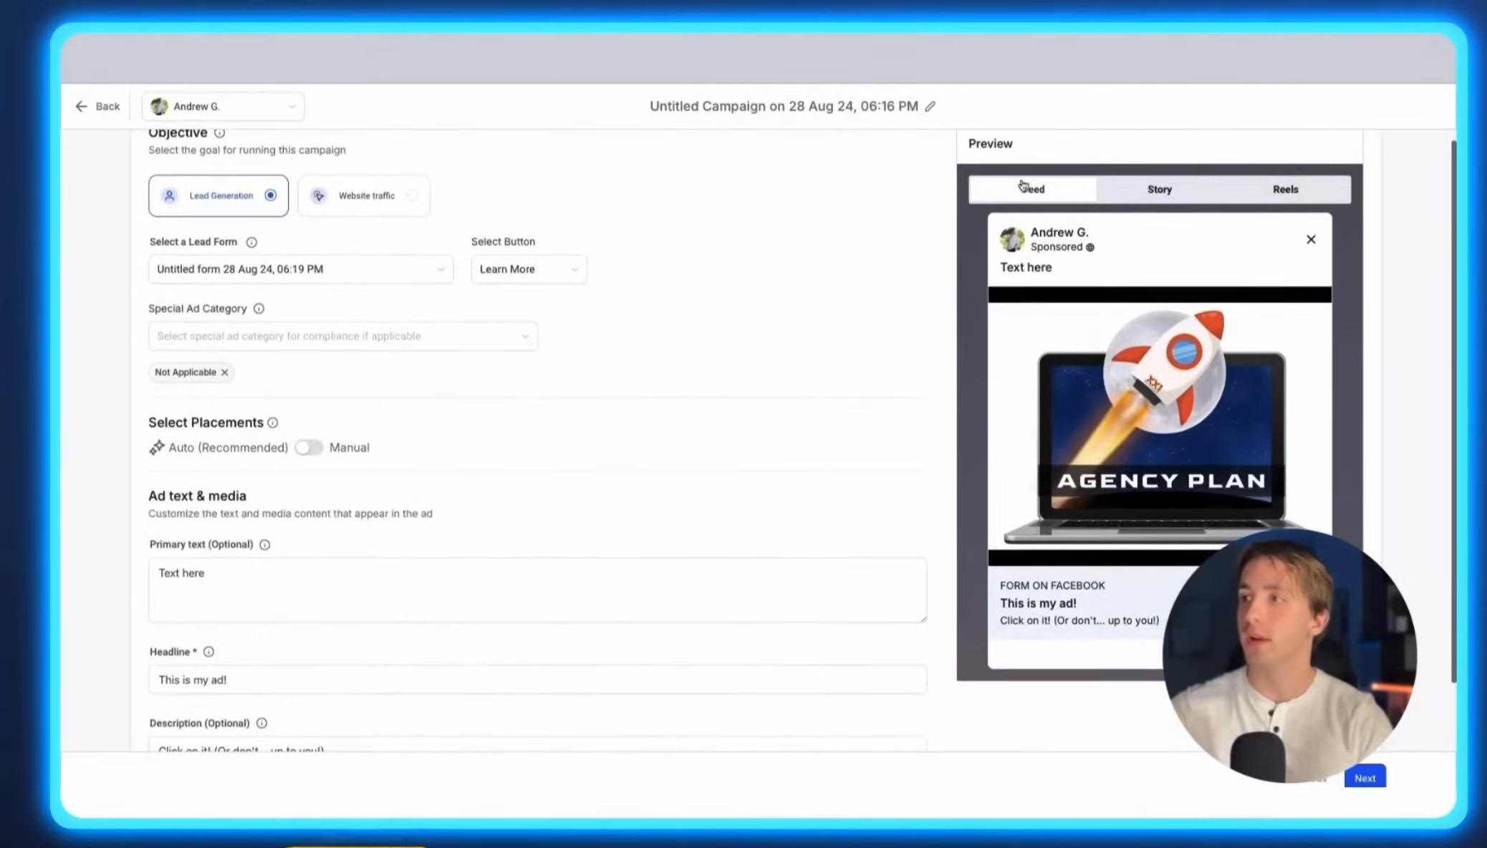
click(1171, 190)
click(1284, 189)
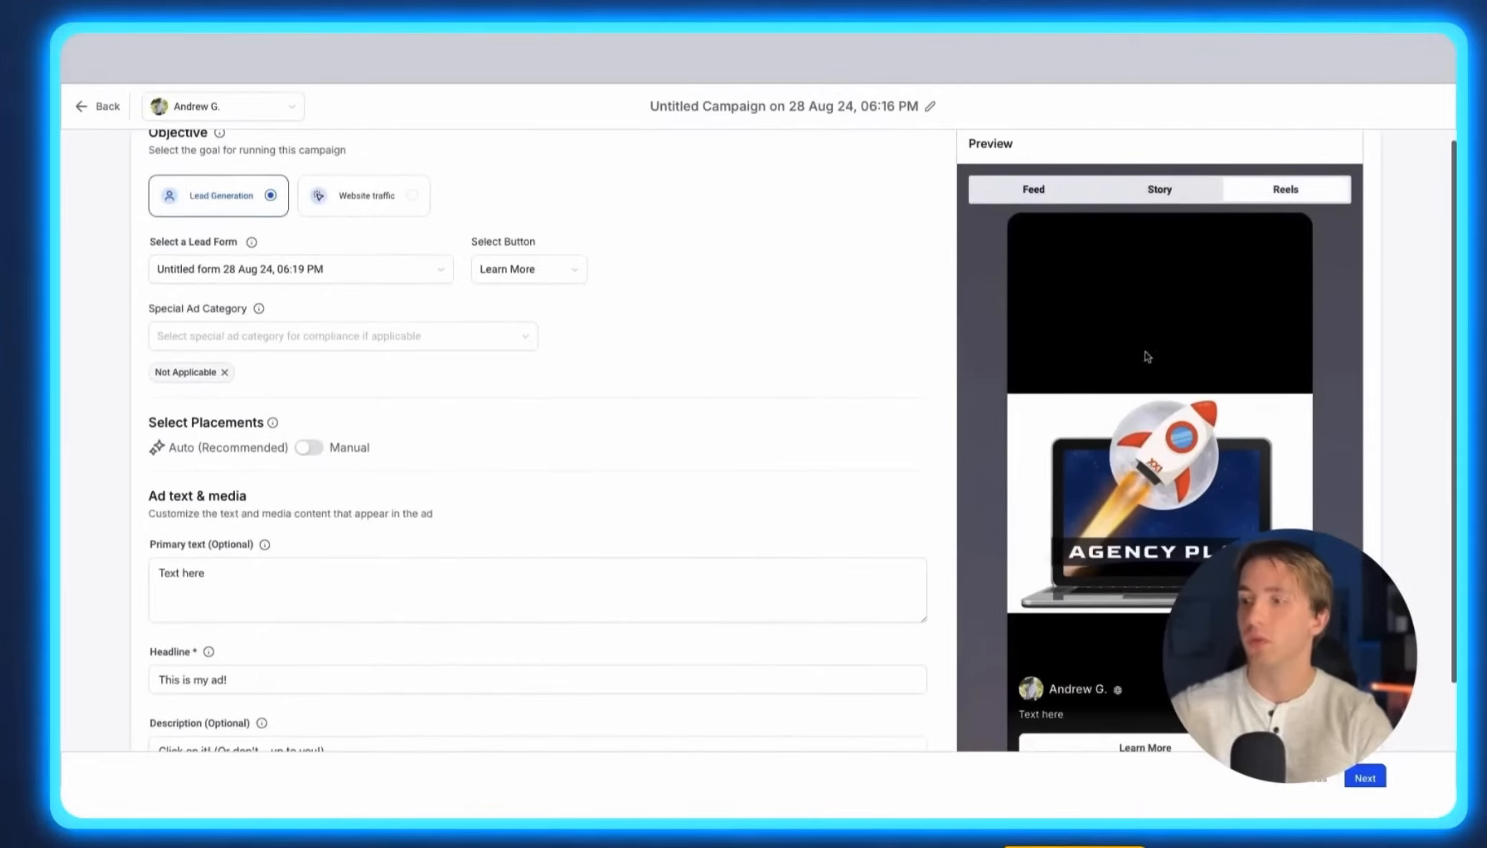
scroll(1153, 353, down, 3)
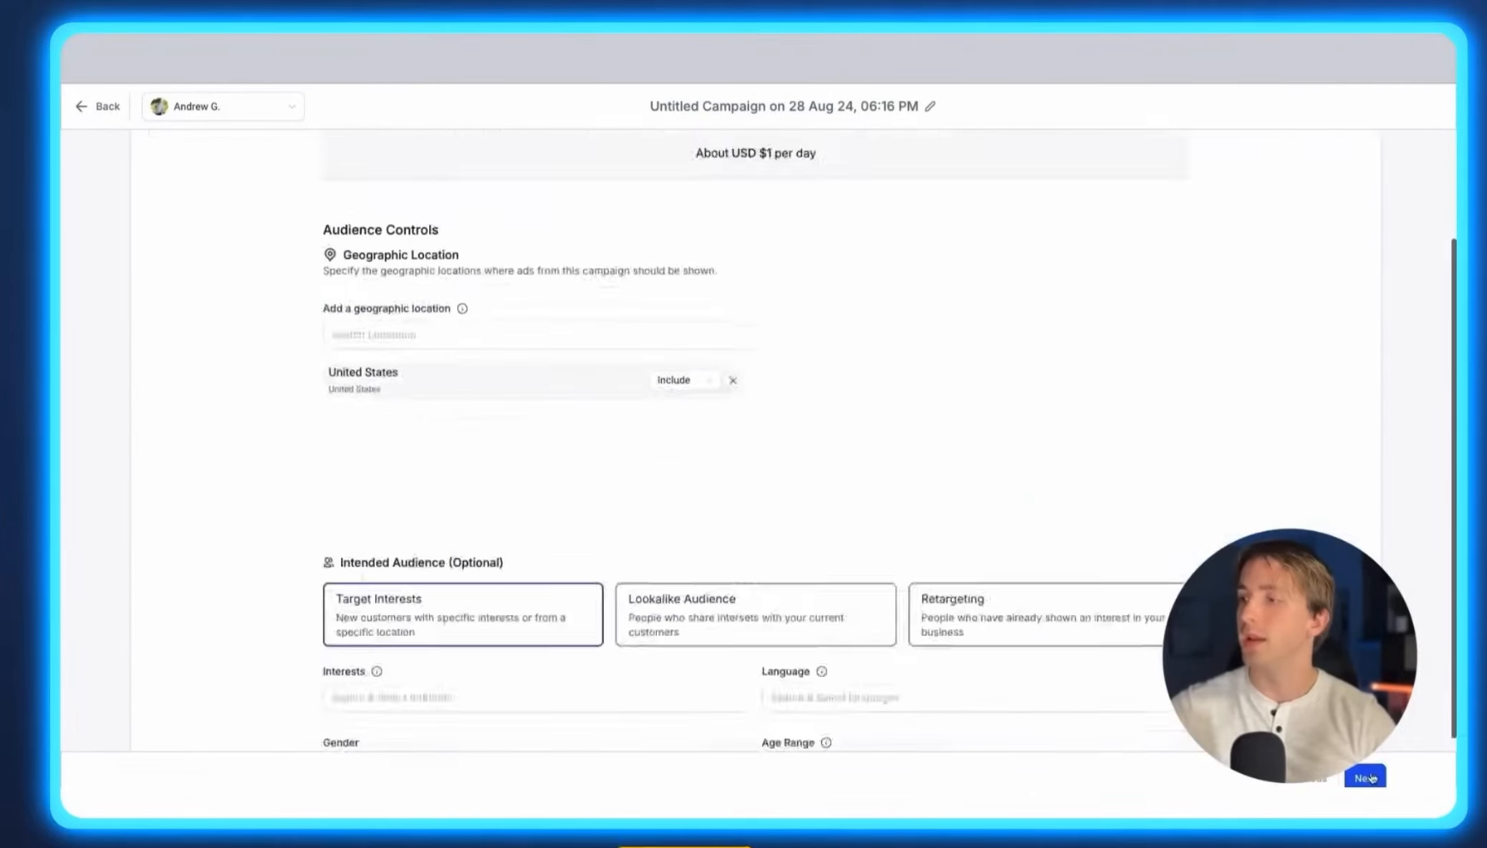
scroll(681, 446, up, 3)
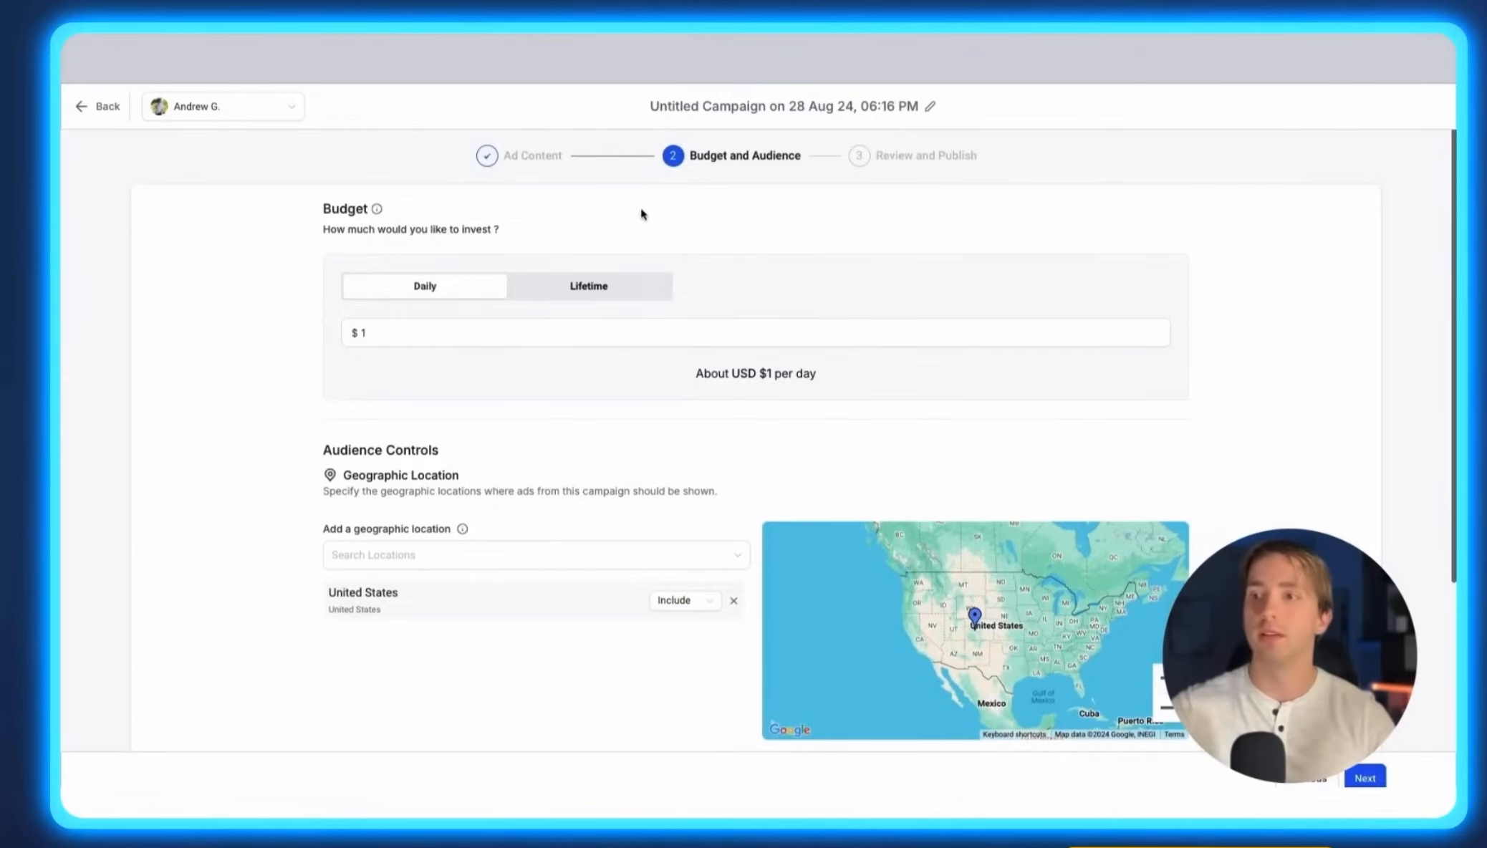
Switch the $1 budget from Daily to Lifetime.
click(627, 324)
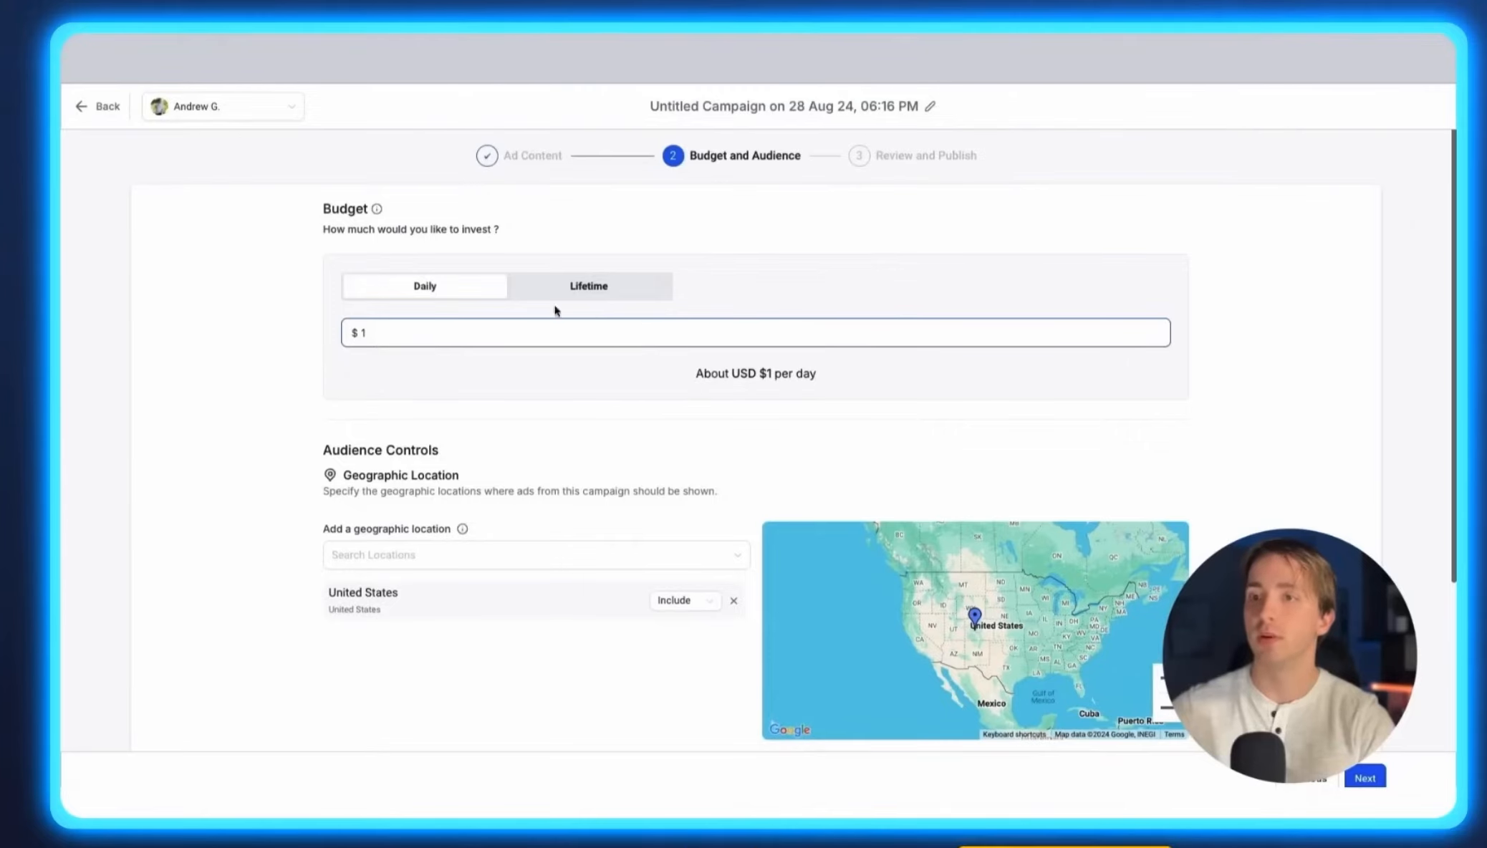
click(574, 285)
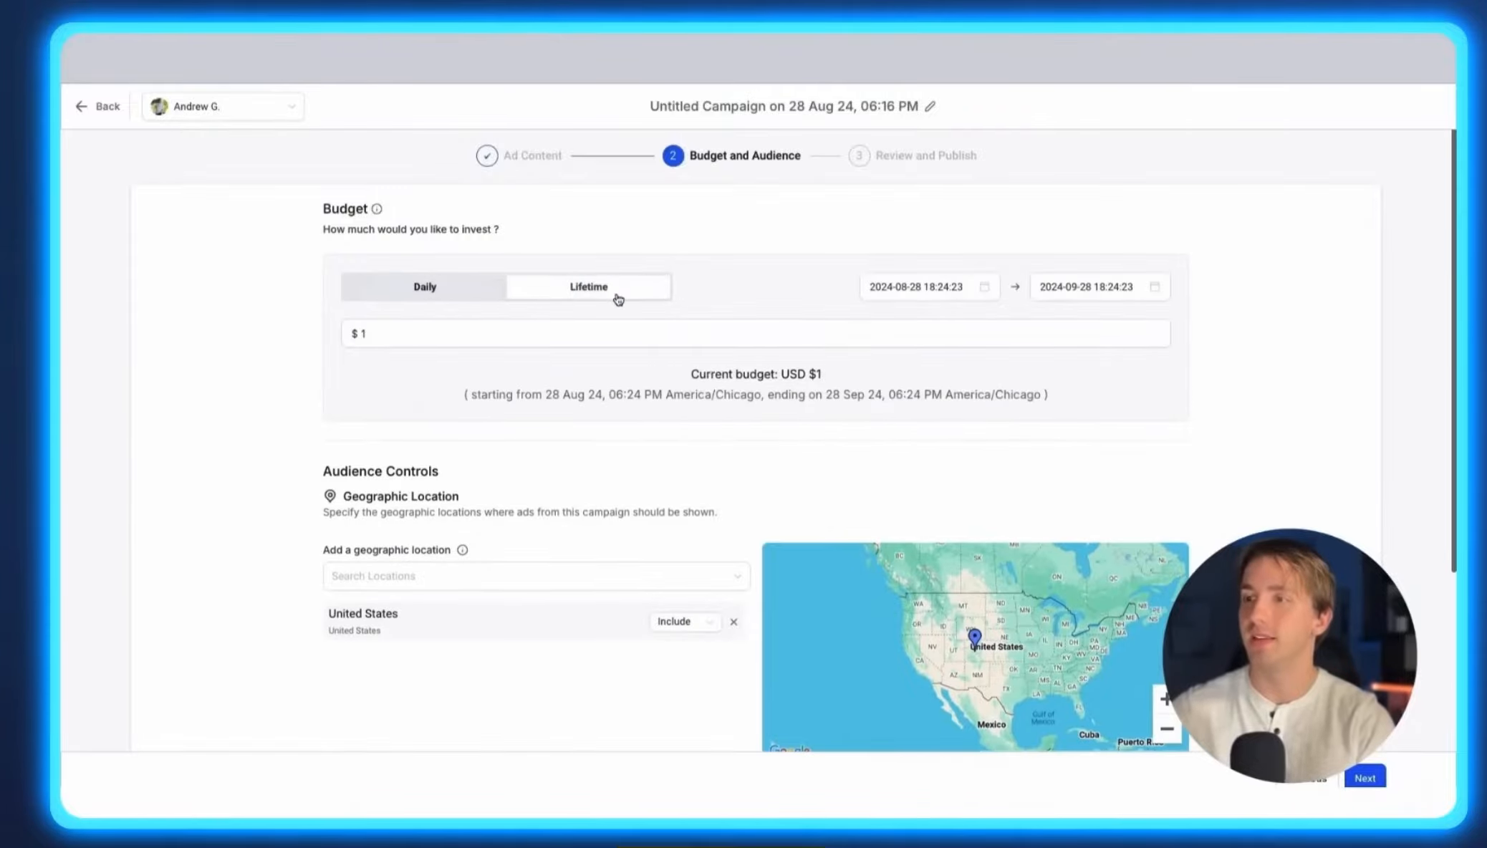
drag(477, 394, 988, 397)
click(994, 287)
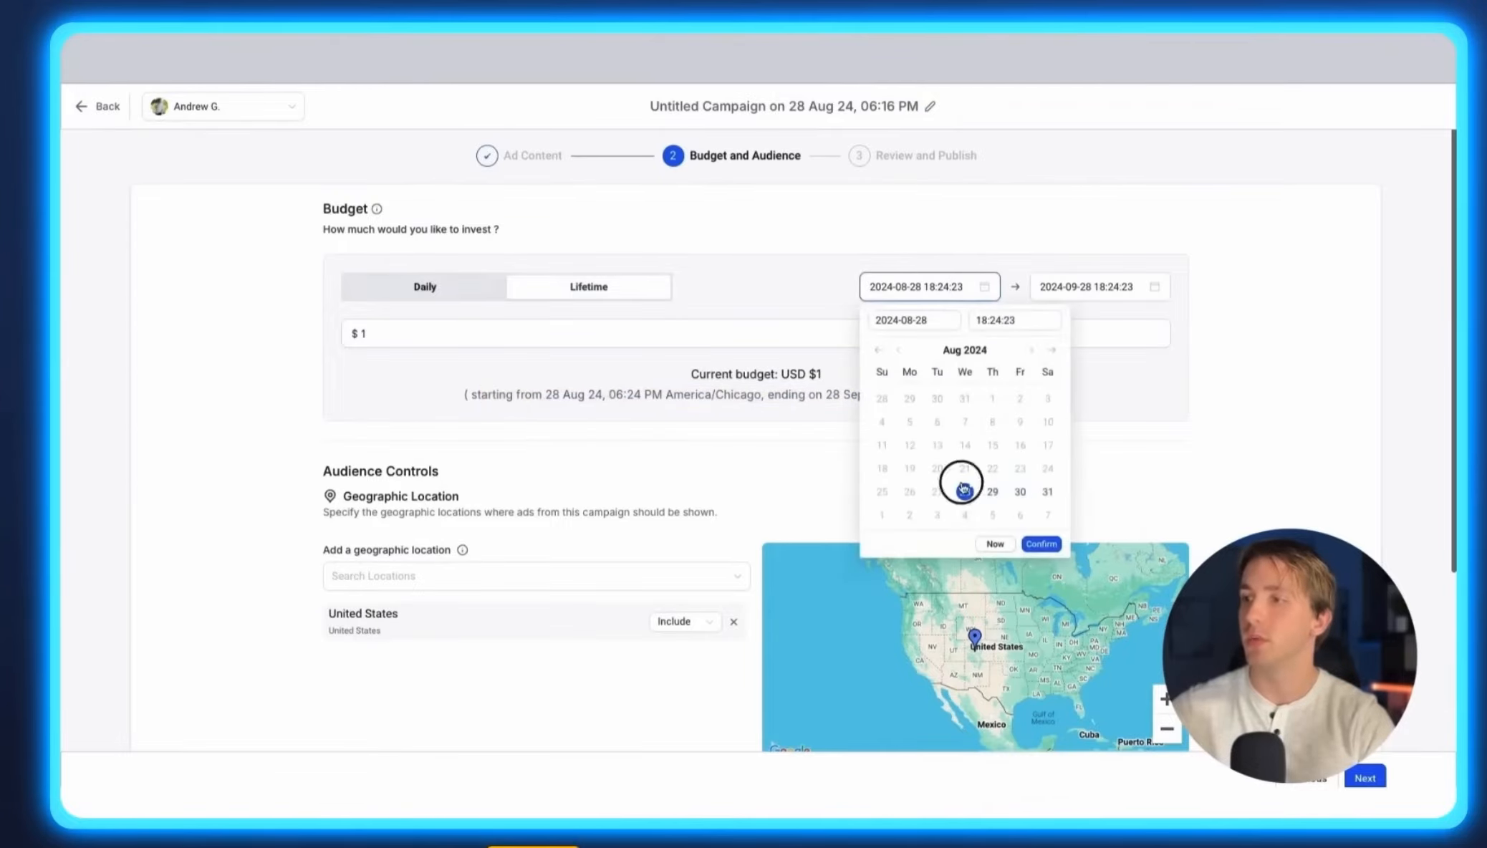
click(1087, 290)
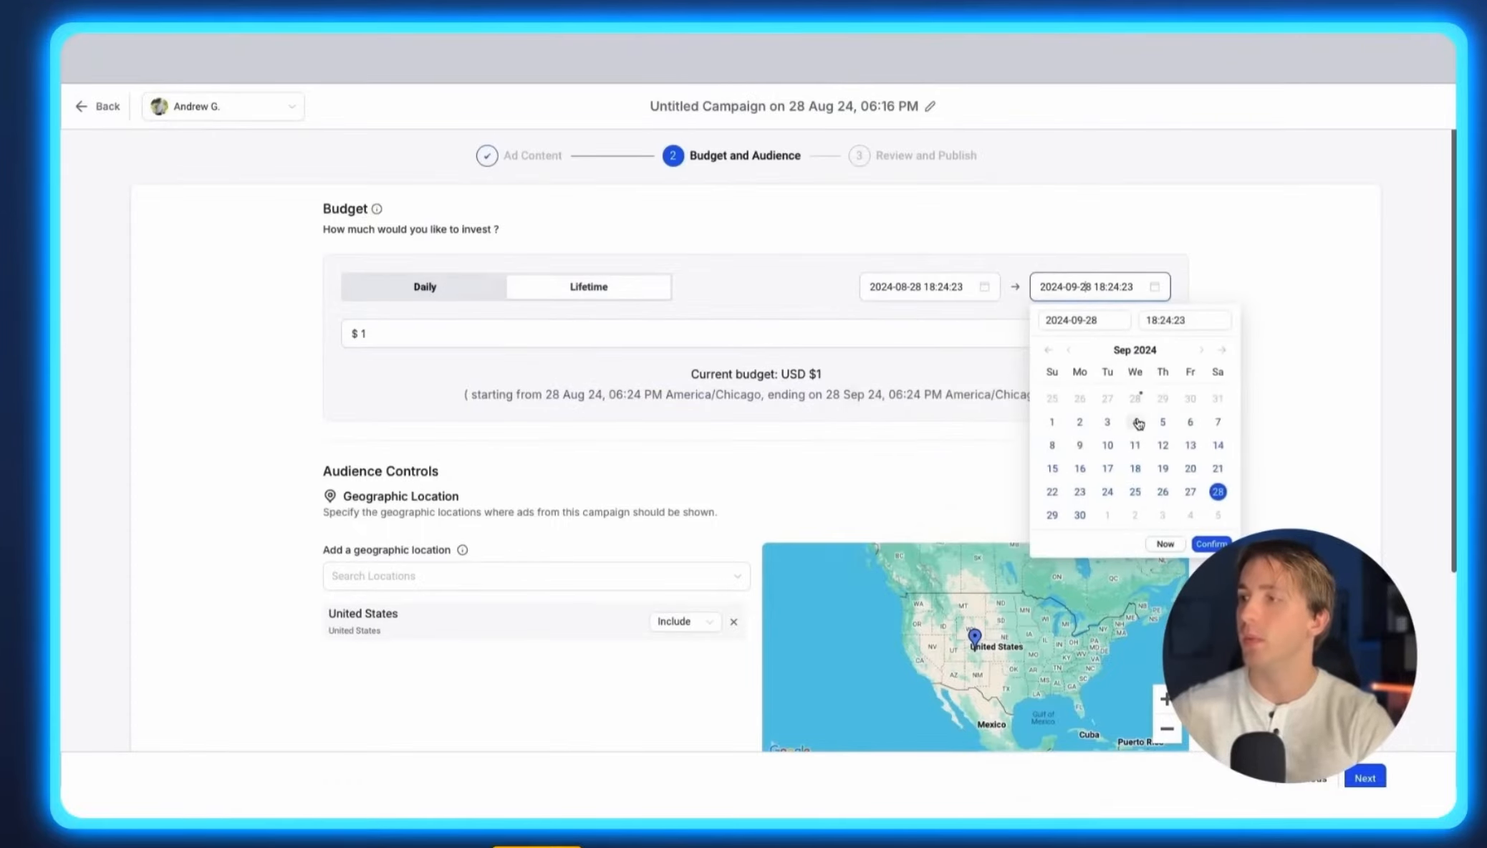
click(1139, 521)
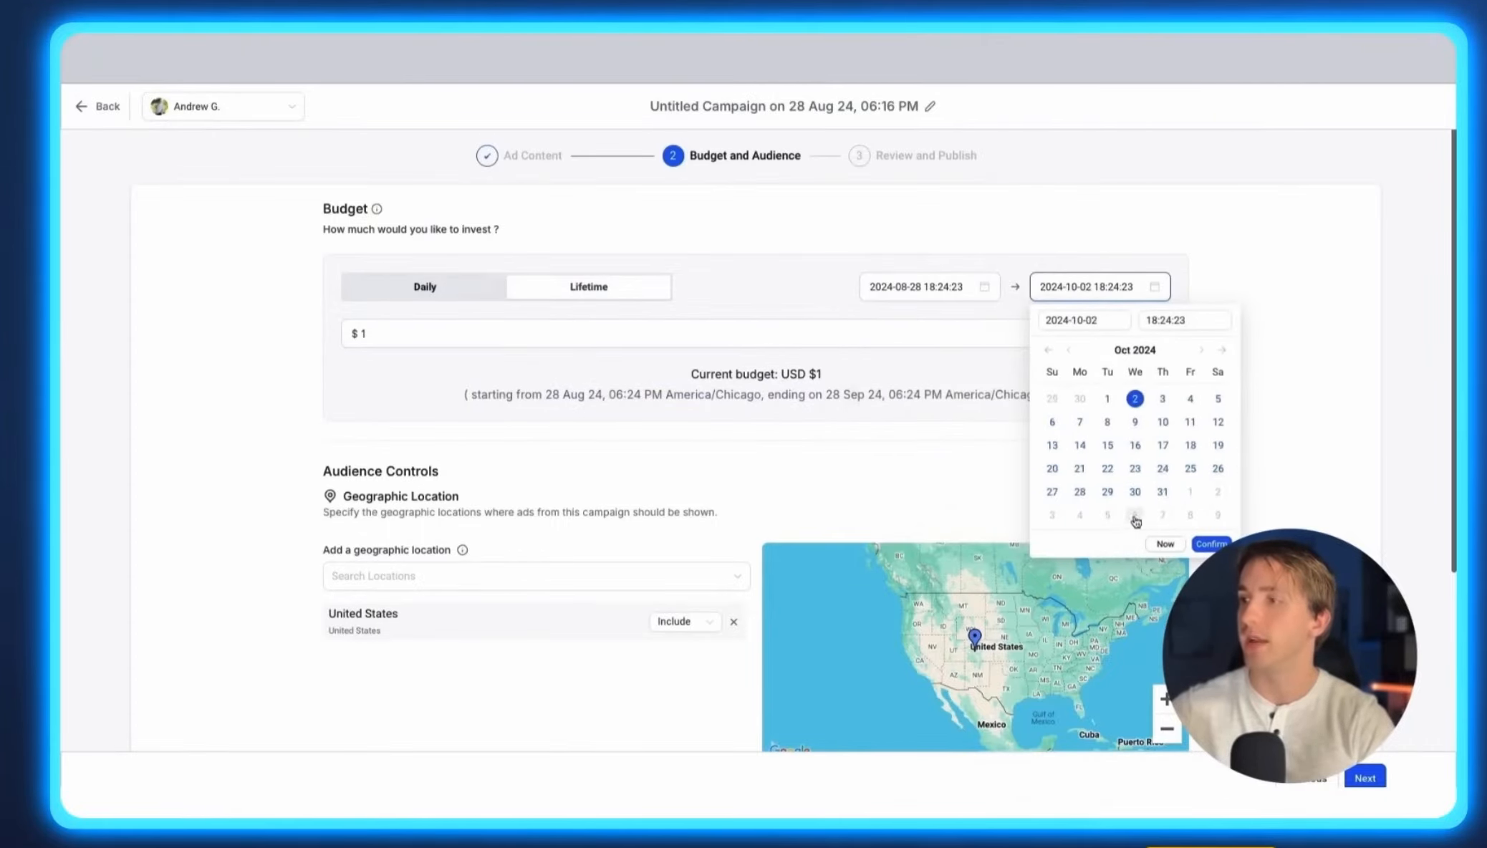
scroll(779, 402, down, 3)
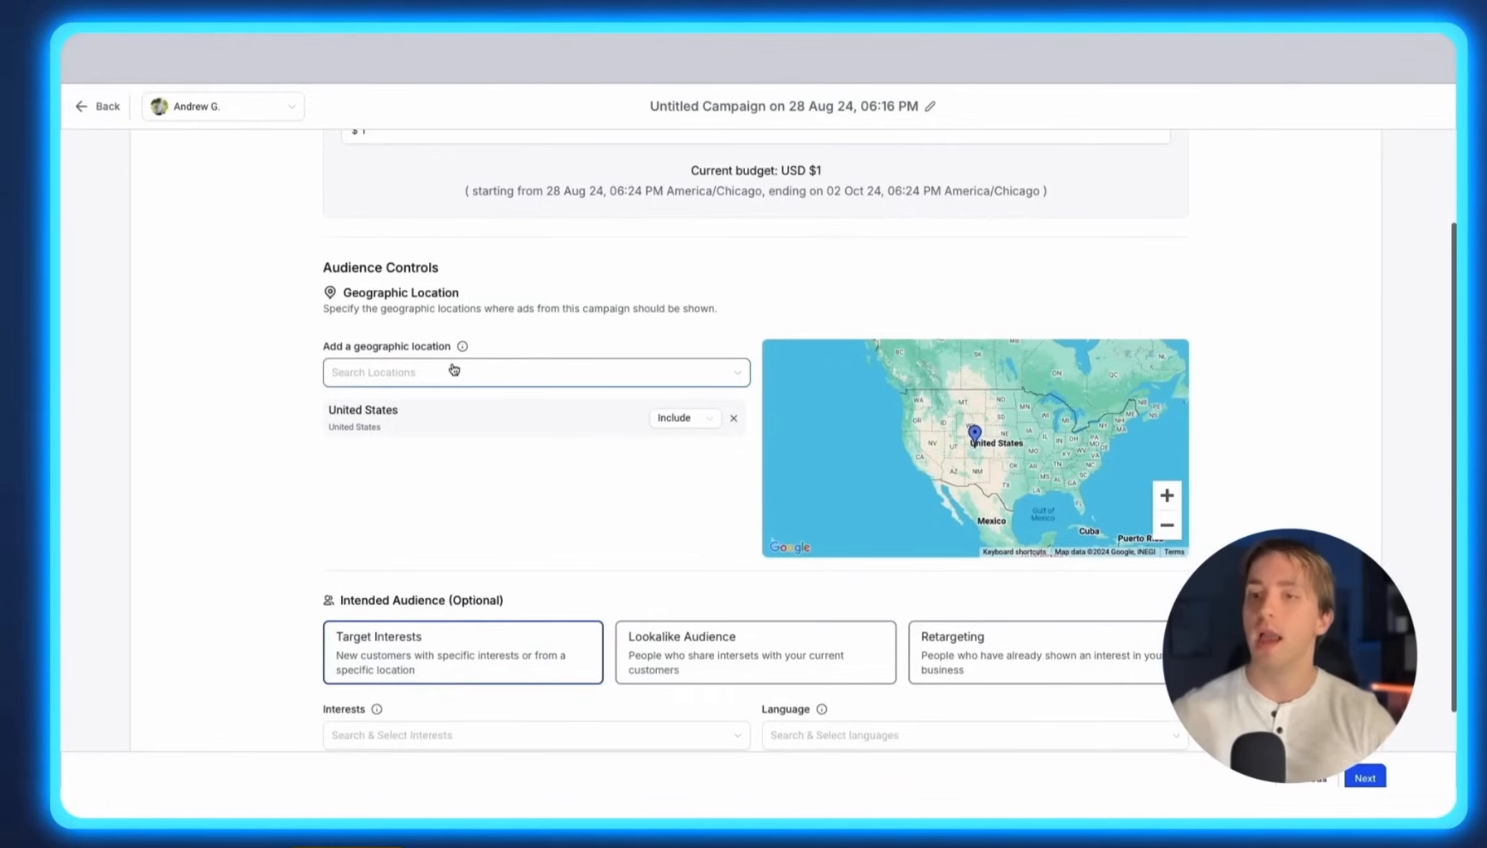
Add Brand, Handbags and South Asia as target interests for the audience.
scroll(498, 374, down, 2)
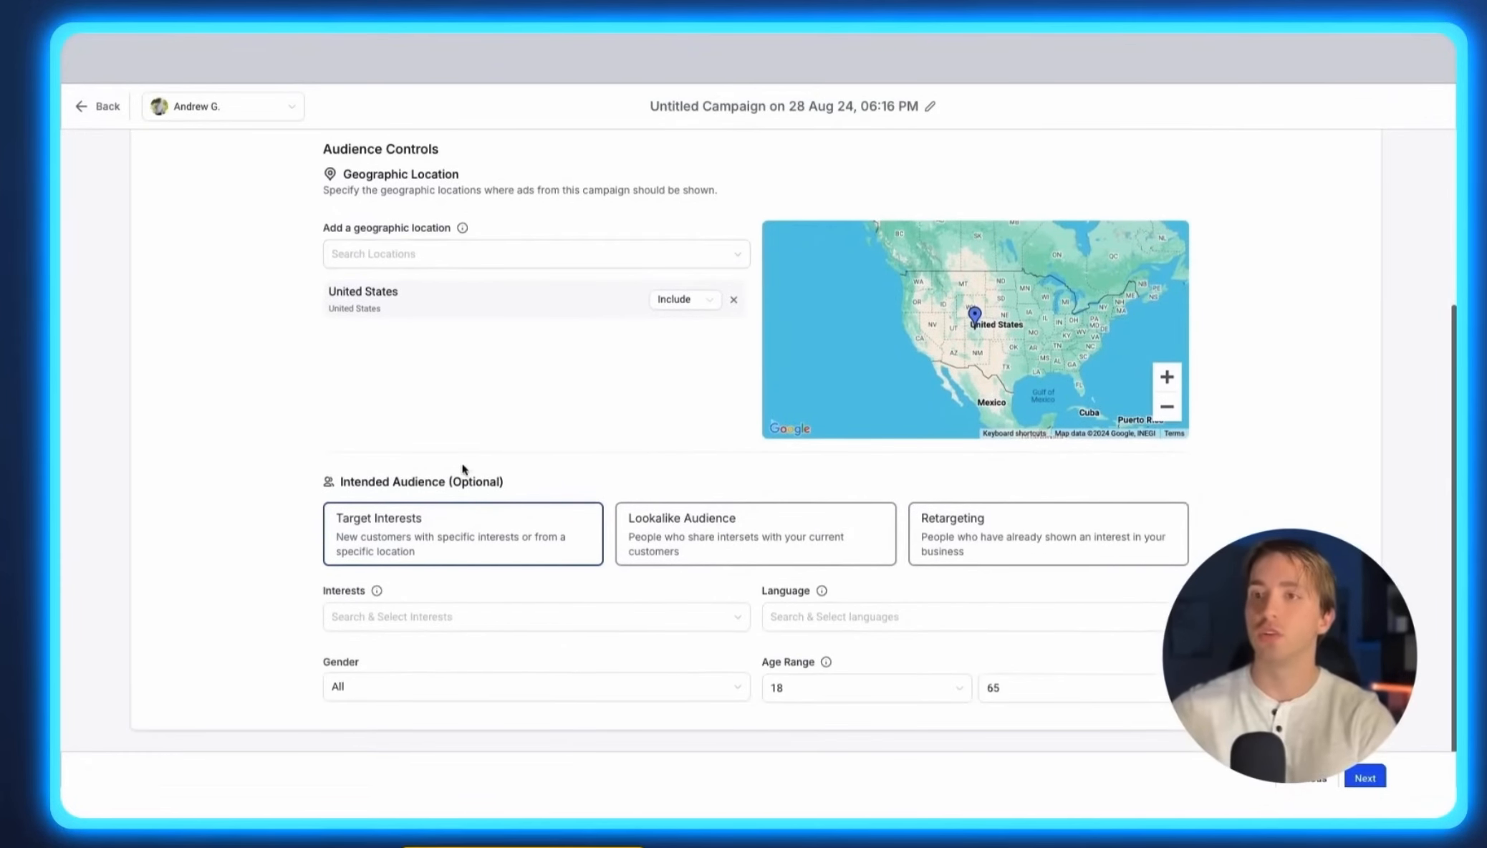
drag(314, 477, 519, 490)
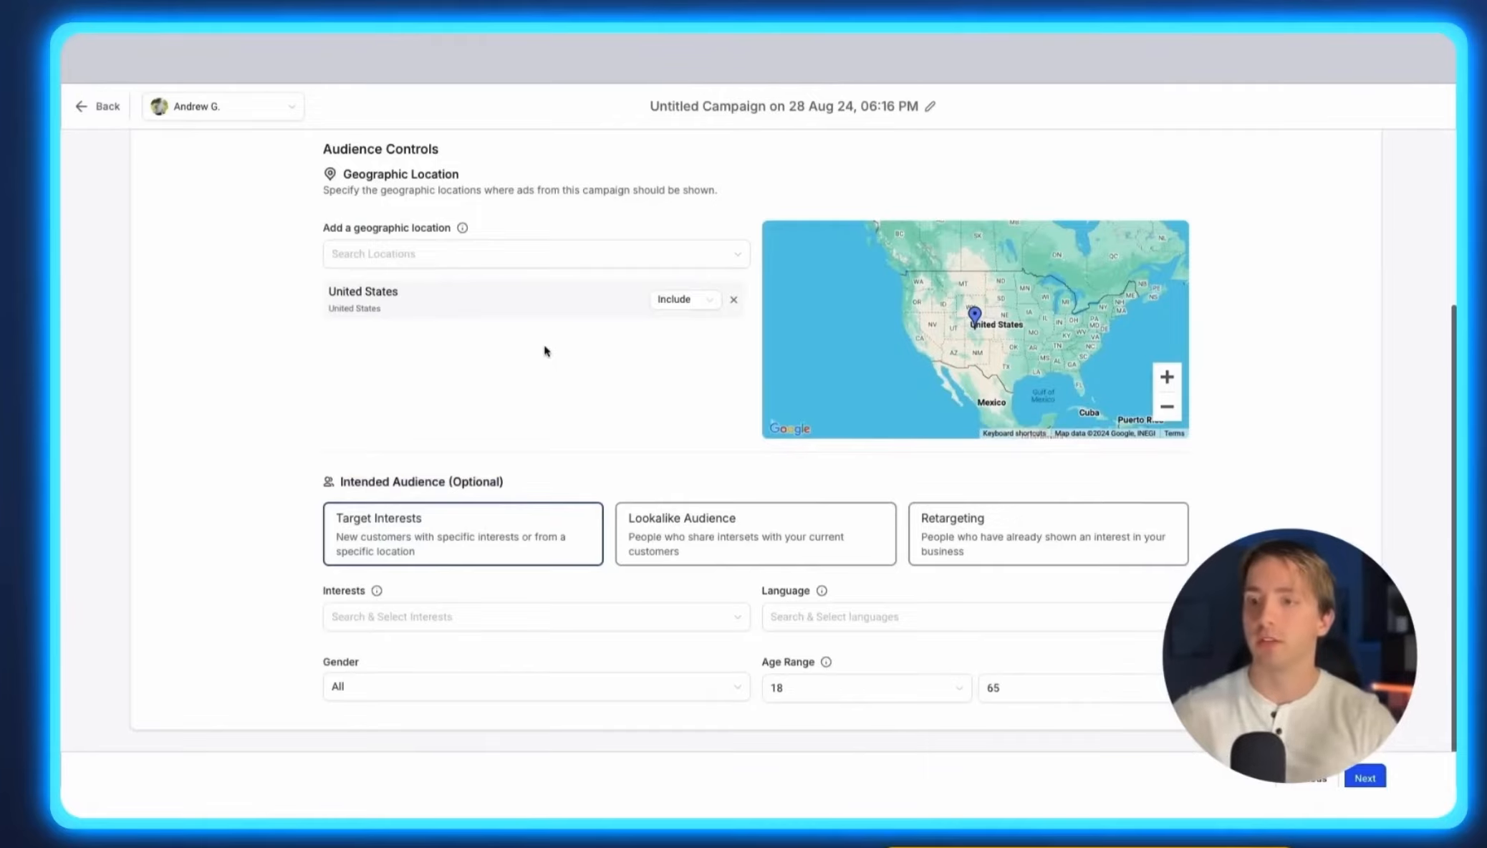
click(414, 617)
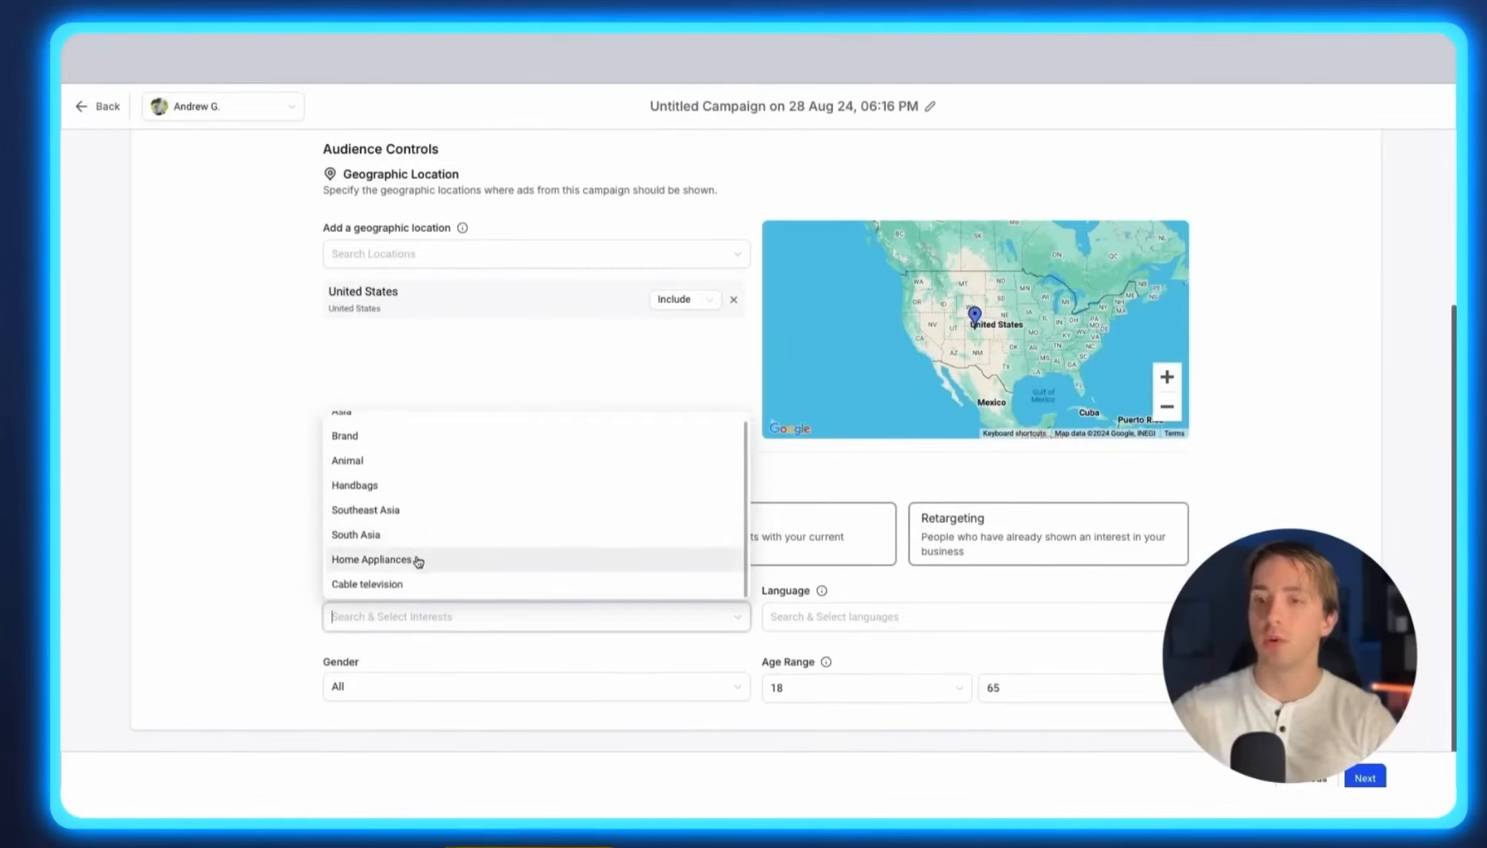
scroll(419, 561, up, 1)
click(374, 452)
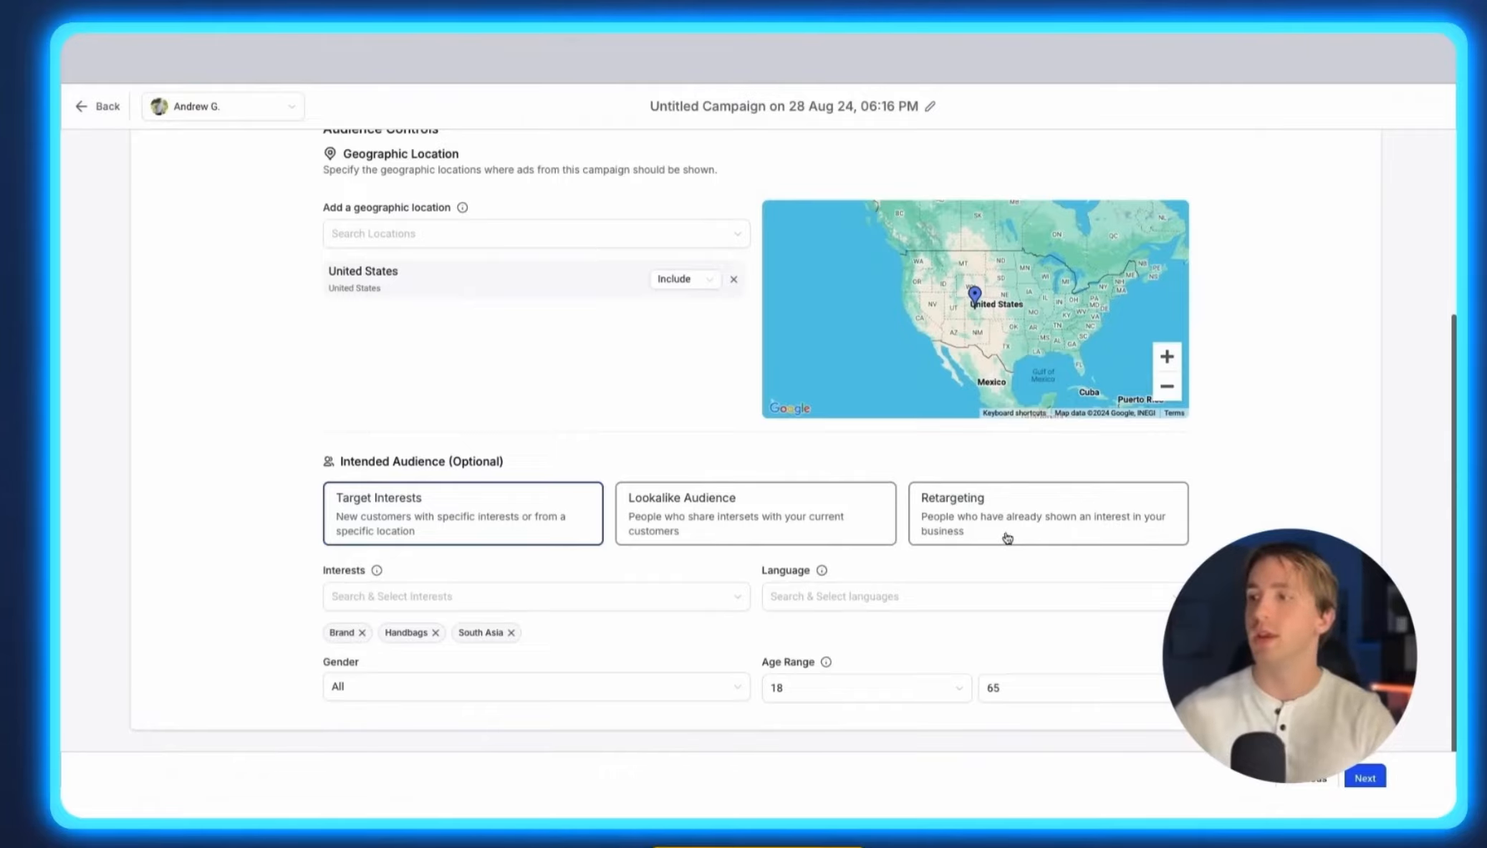
Review the audience dropdowns and the campaign details summary on the Review and Publish page.
click(620, 589)
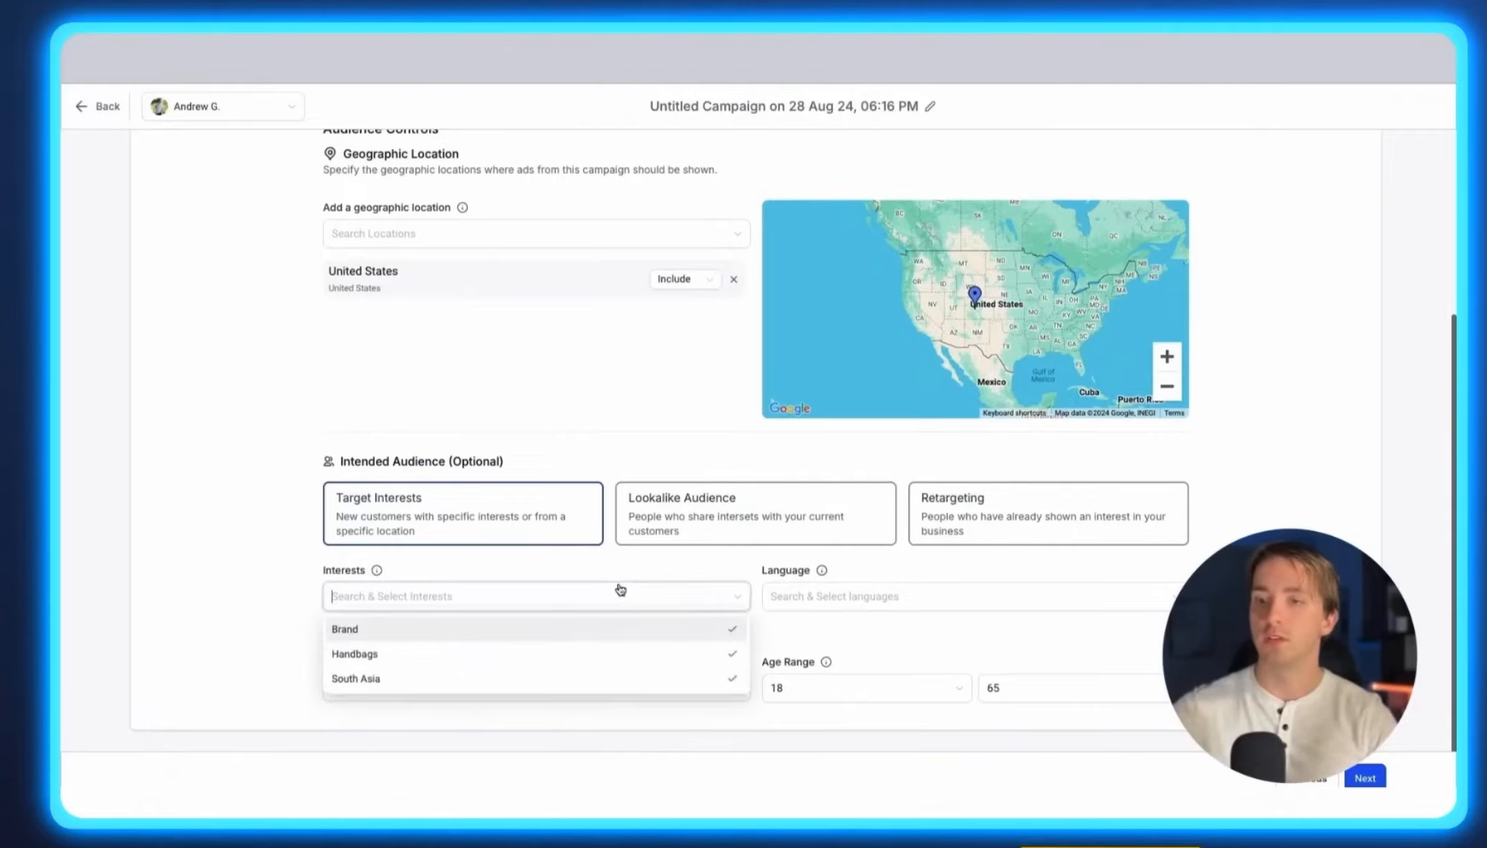
click(898, 600)
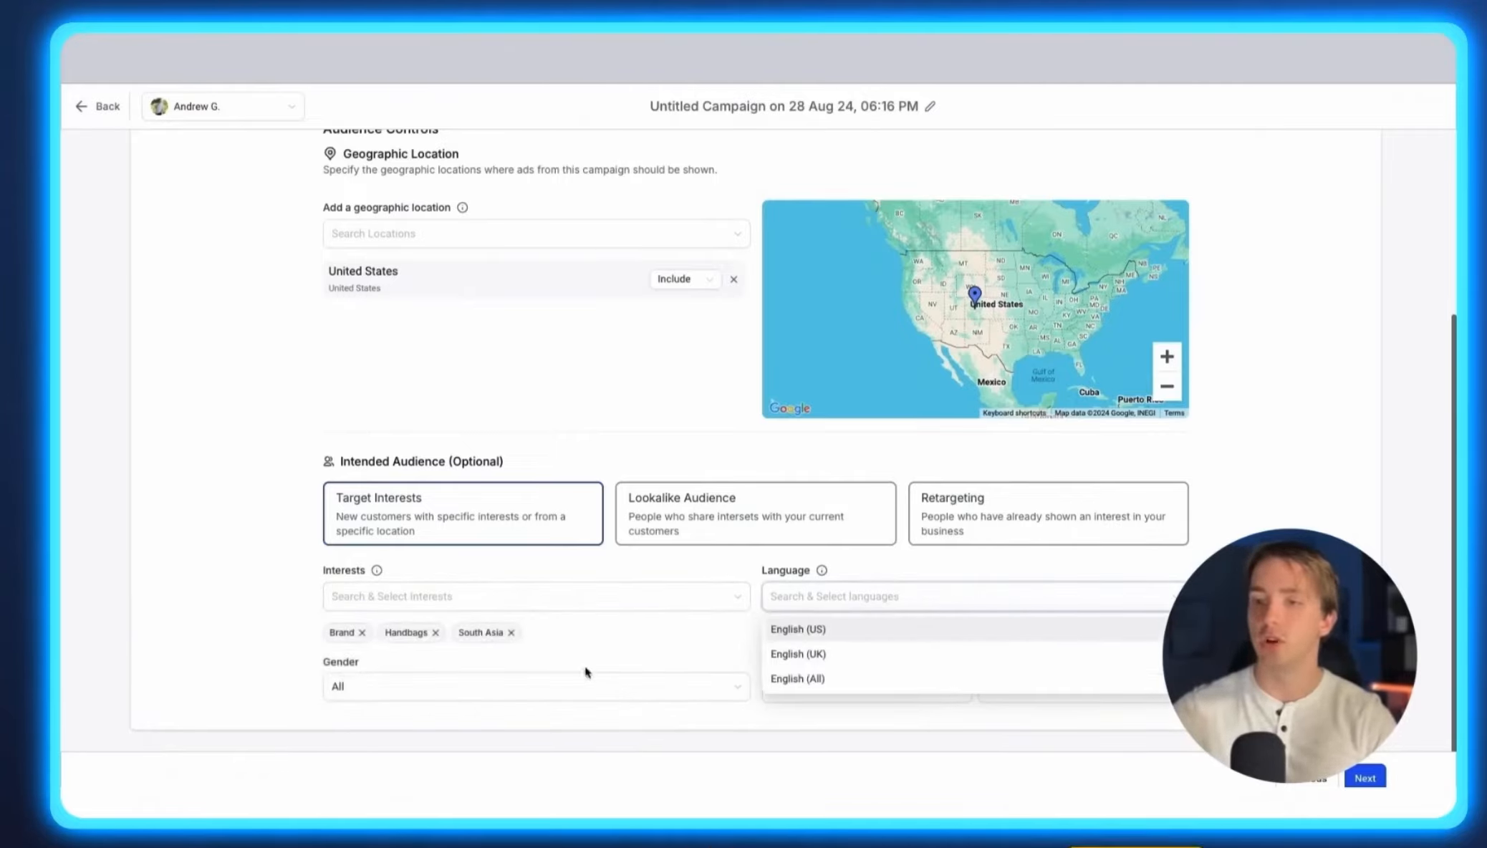
click(690, 682)
click(862, 699)
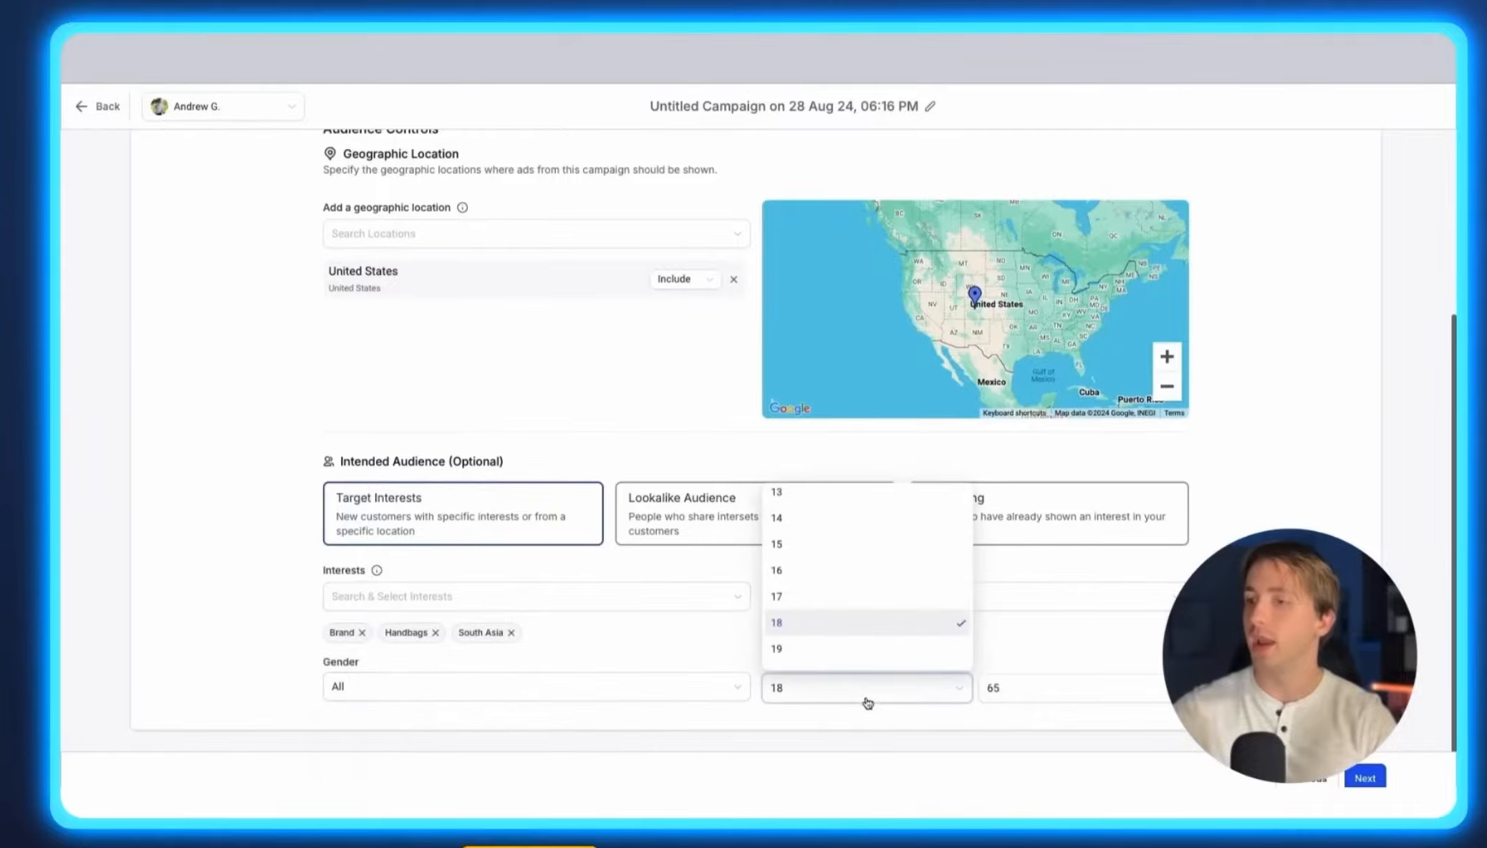
click(1047, 686)
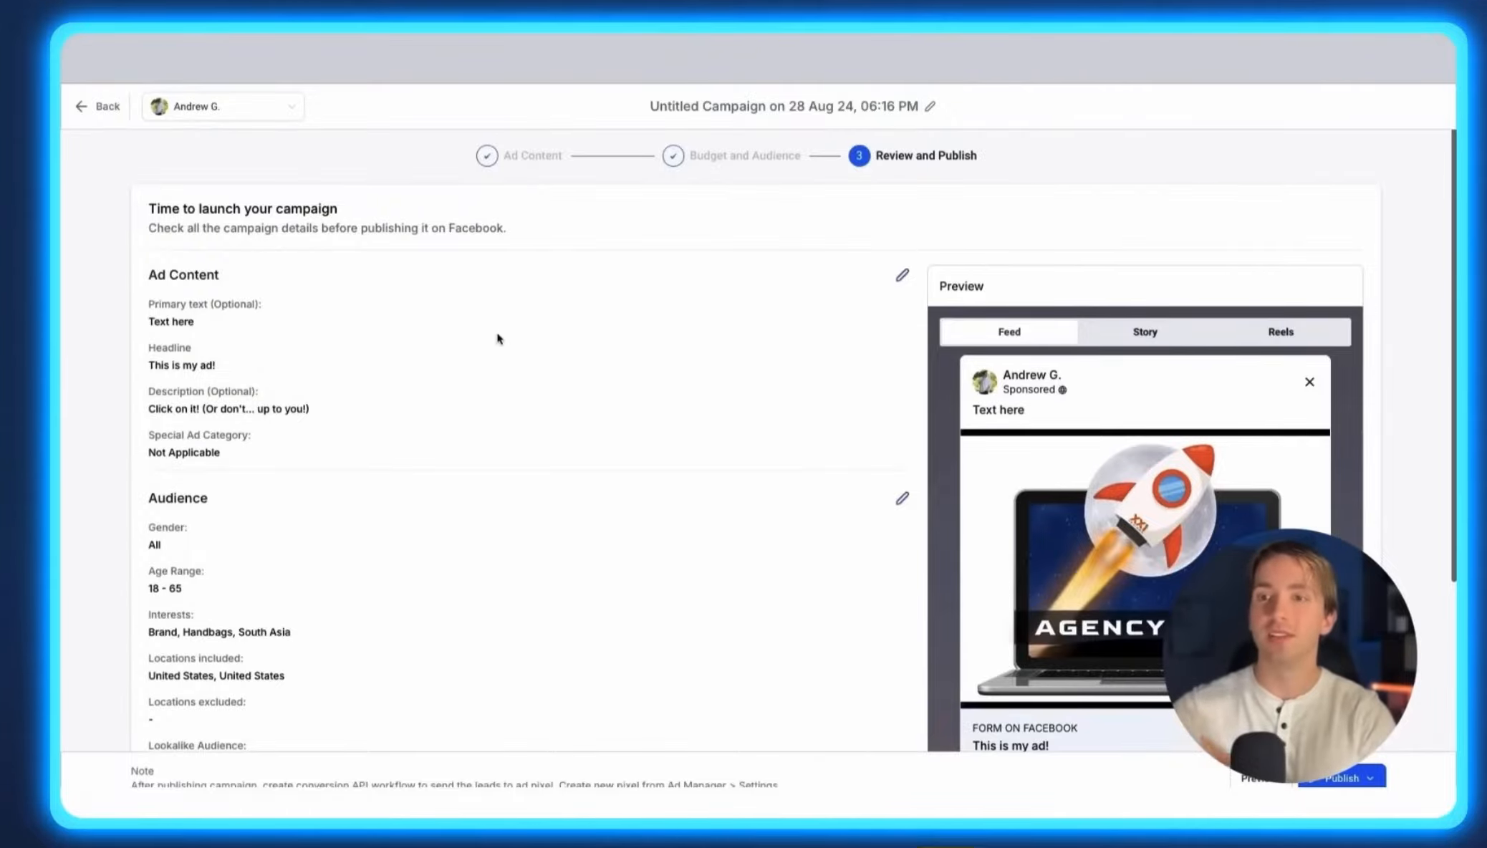
click(901, 275)
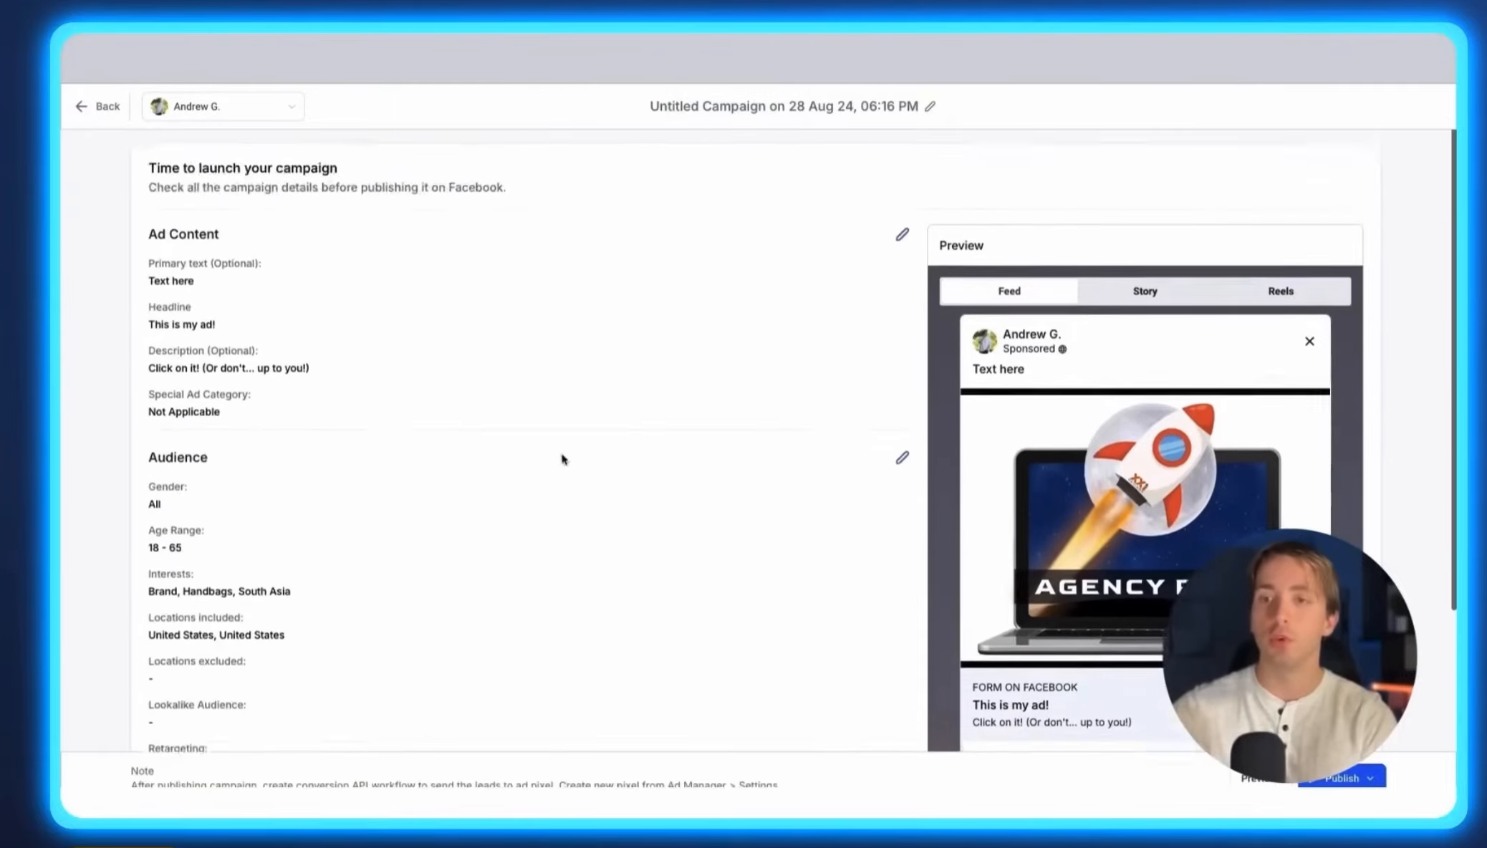
scroll(380, 472, down, 3)
scroll(390, 471, down, 2)
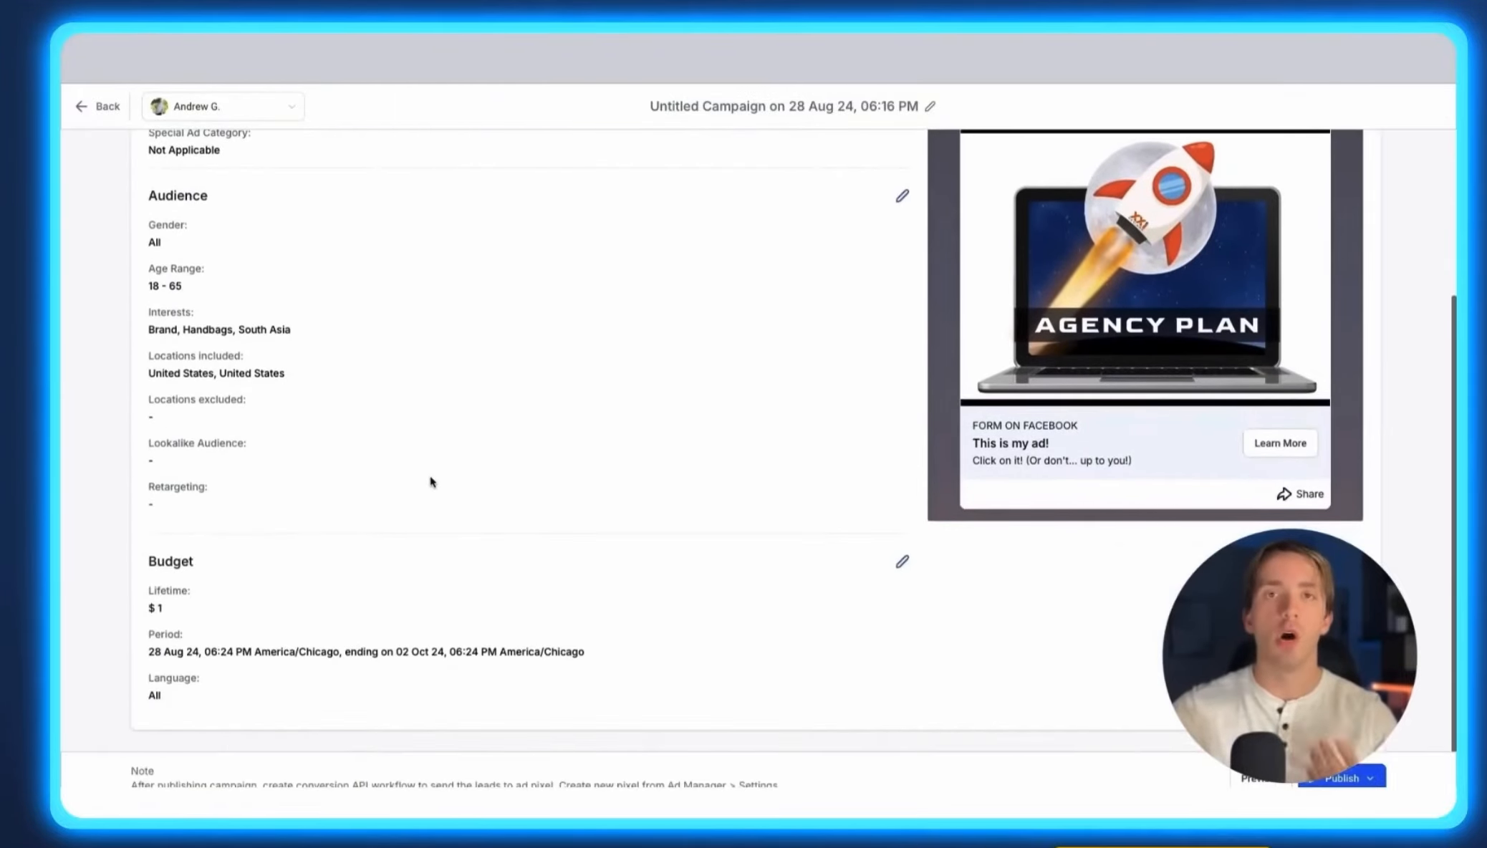
scroll(481, 493, up, 2)
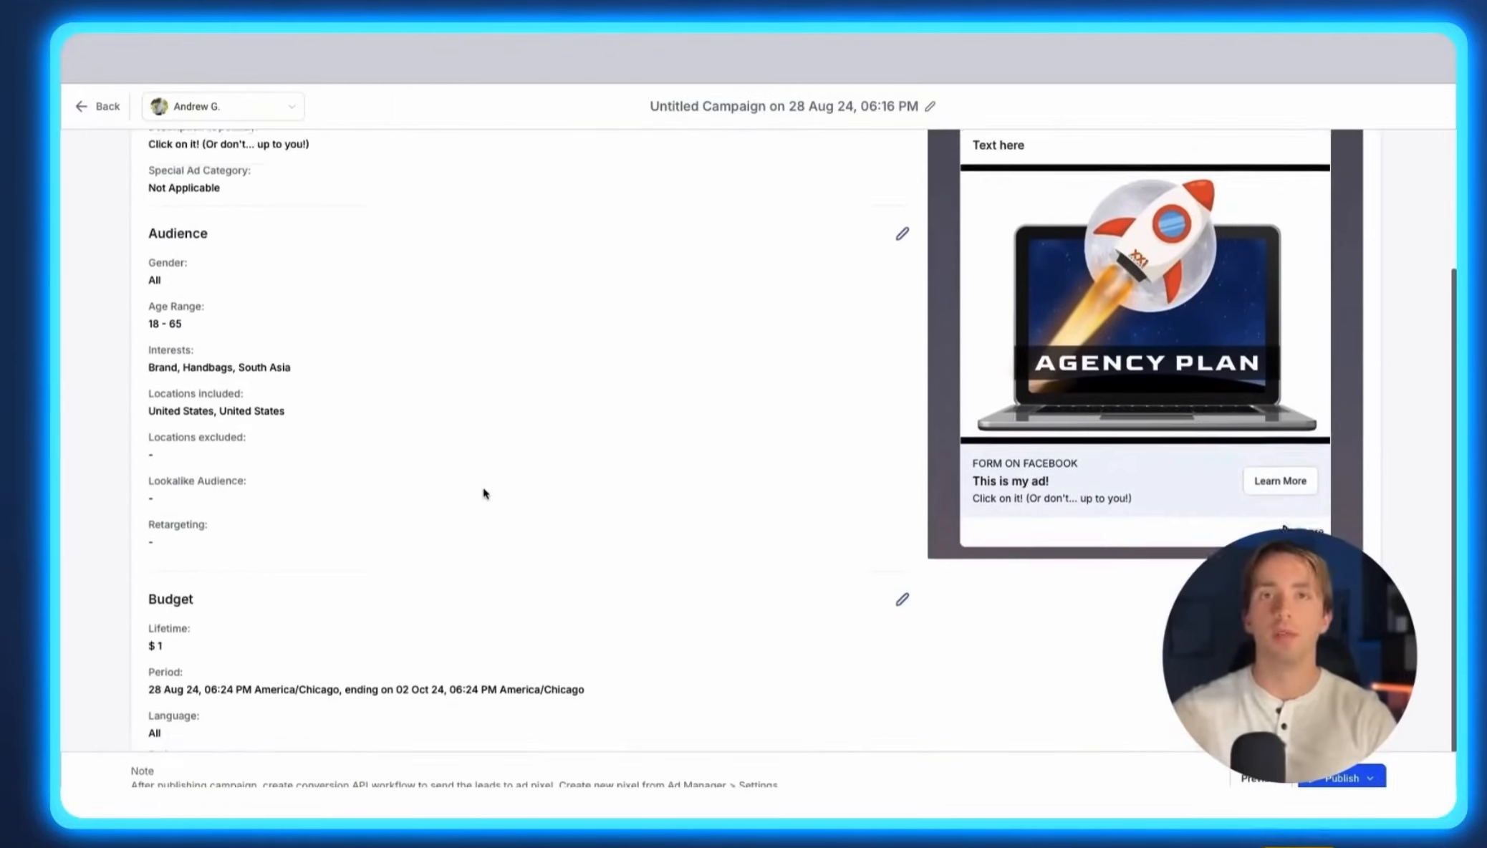
scroll(1031, 502, up, 1)
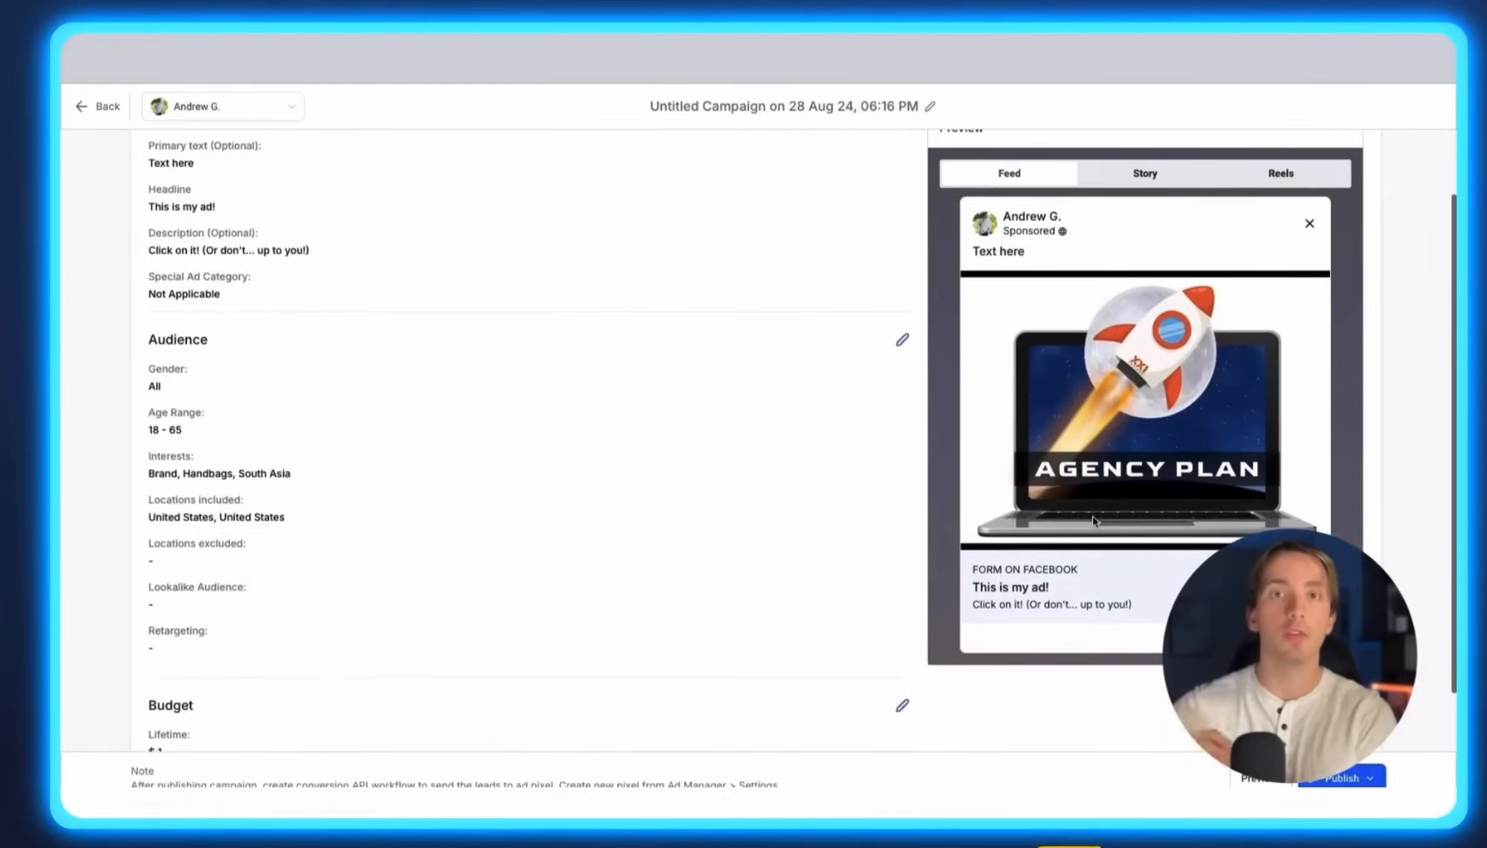
scroll(1092, 520, down, 2)
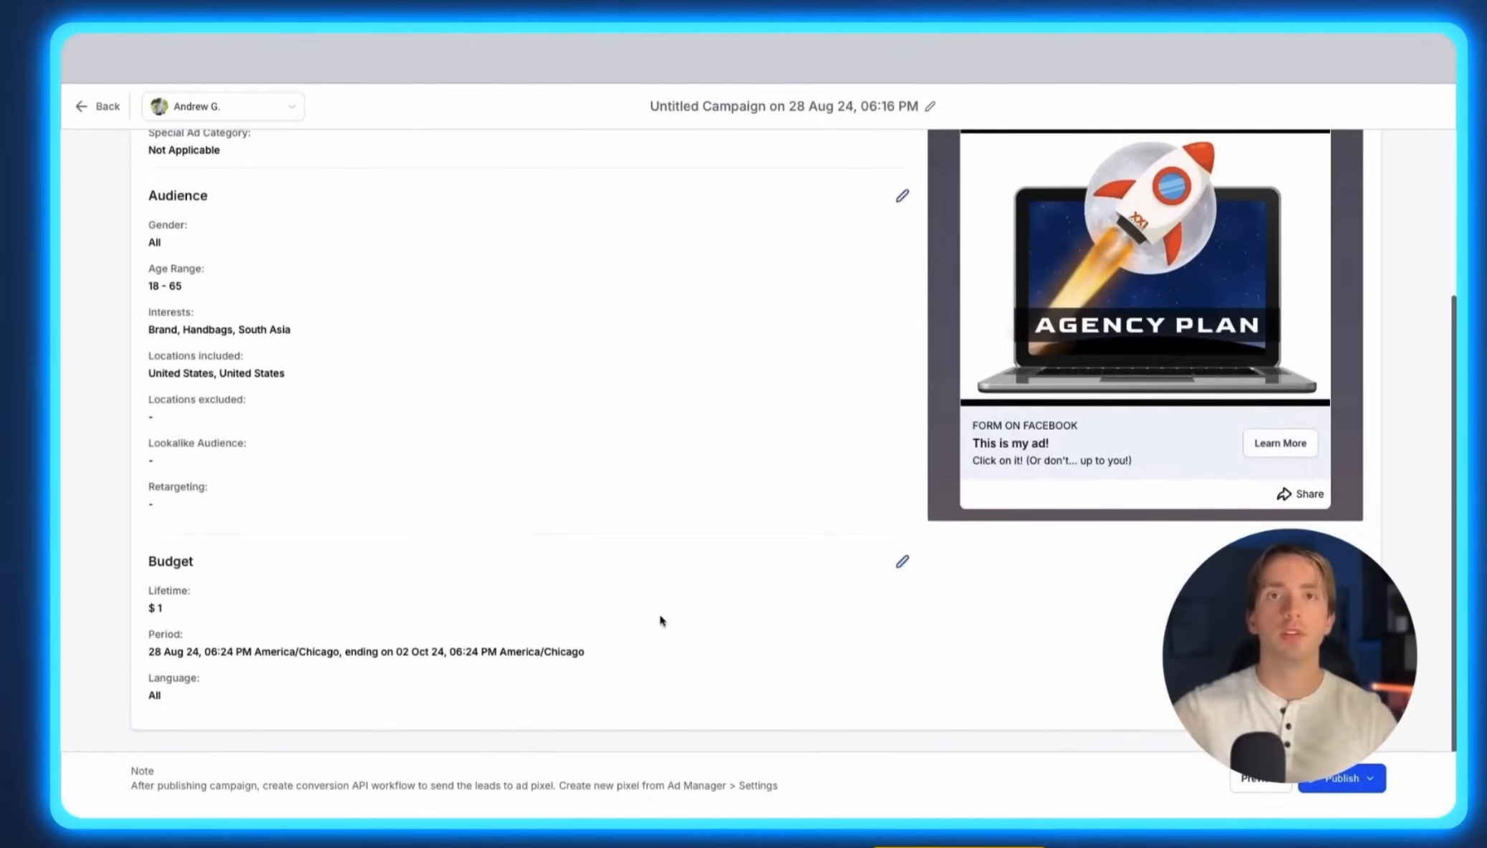
Open the Ad Manager conversion settings from the note's link and copy the conversion pixel code.
drag(128, 790, 259, 785)
drag(263, 786, 571, 782)
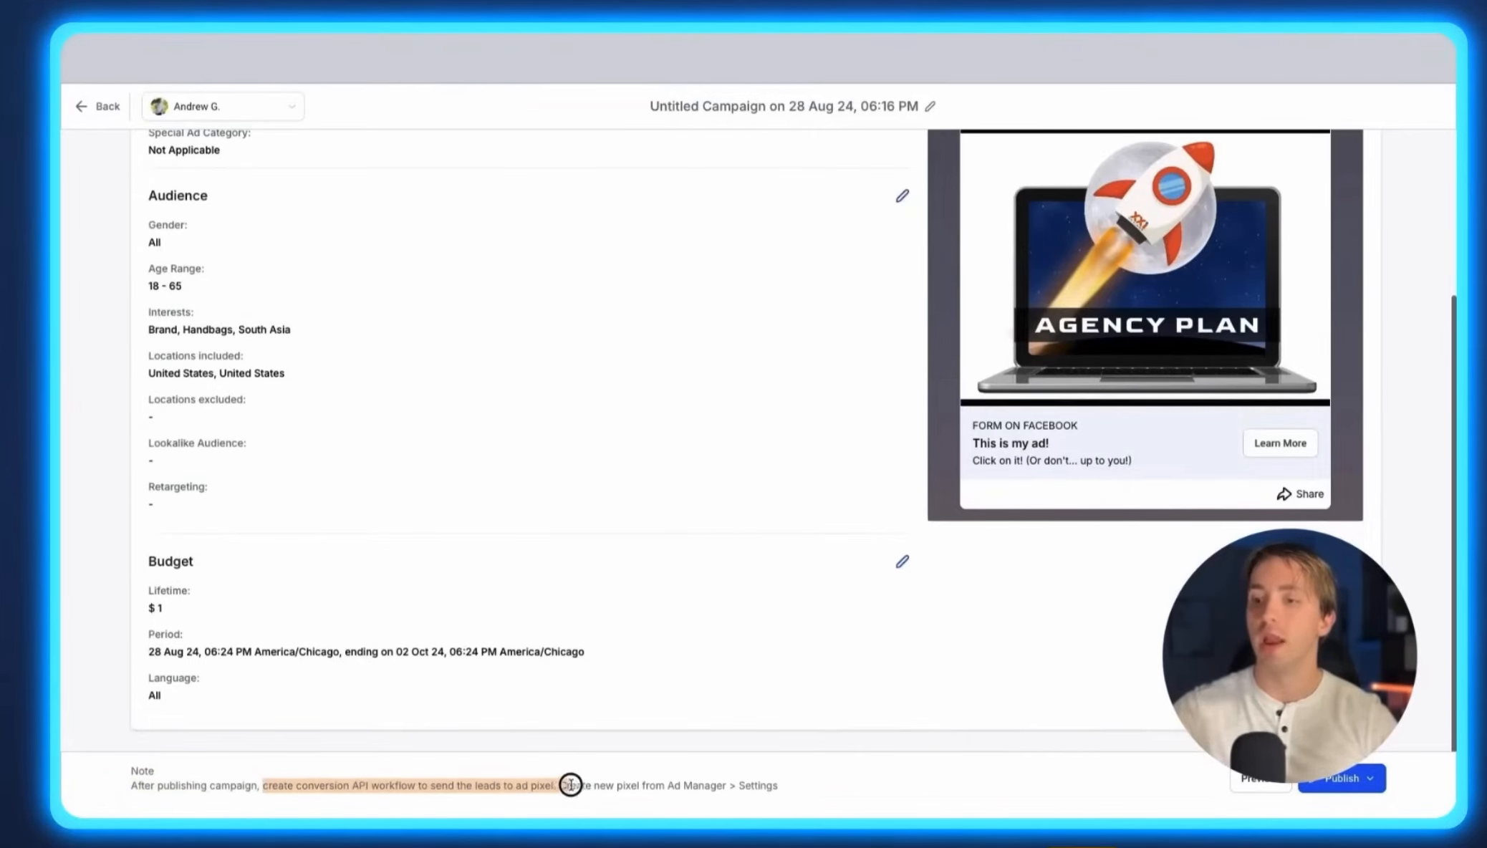
click(566, 785)
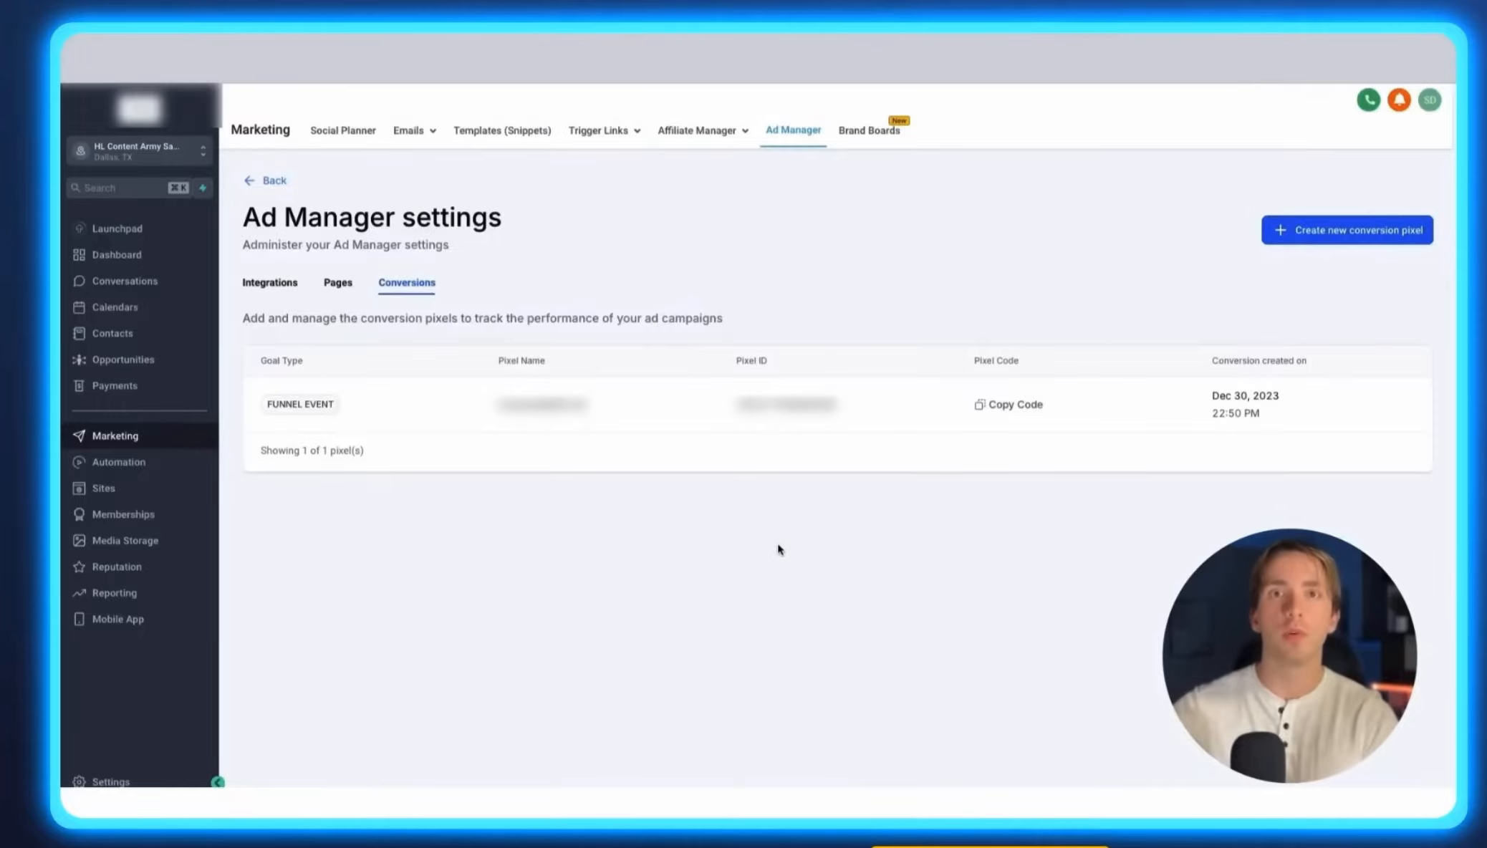
click(1010, 405)
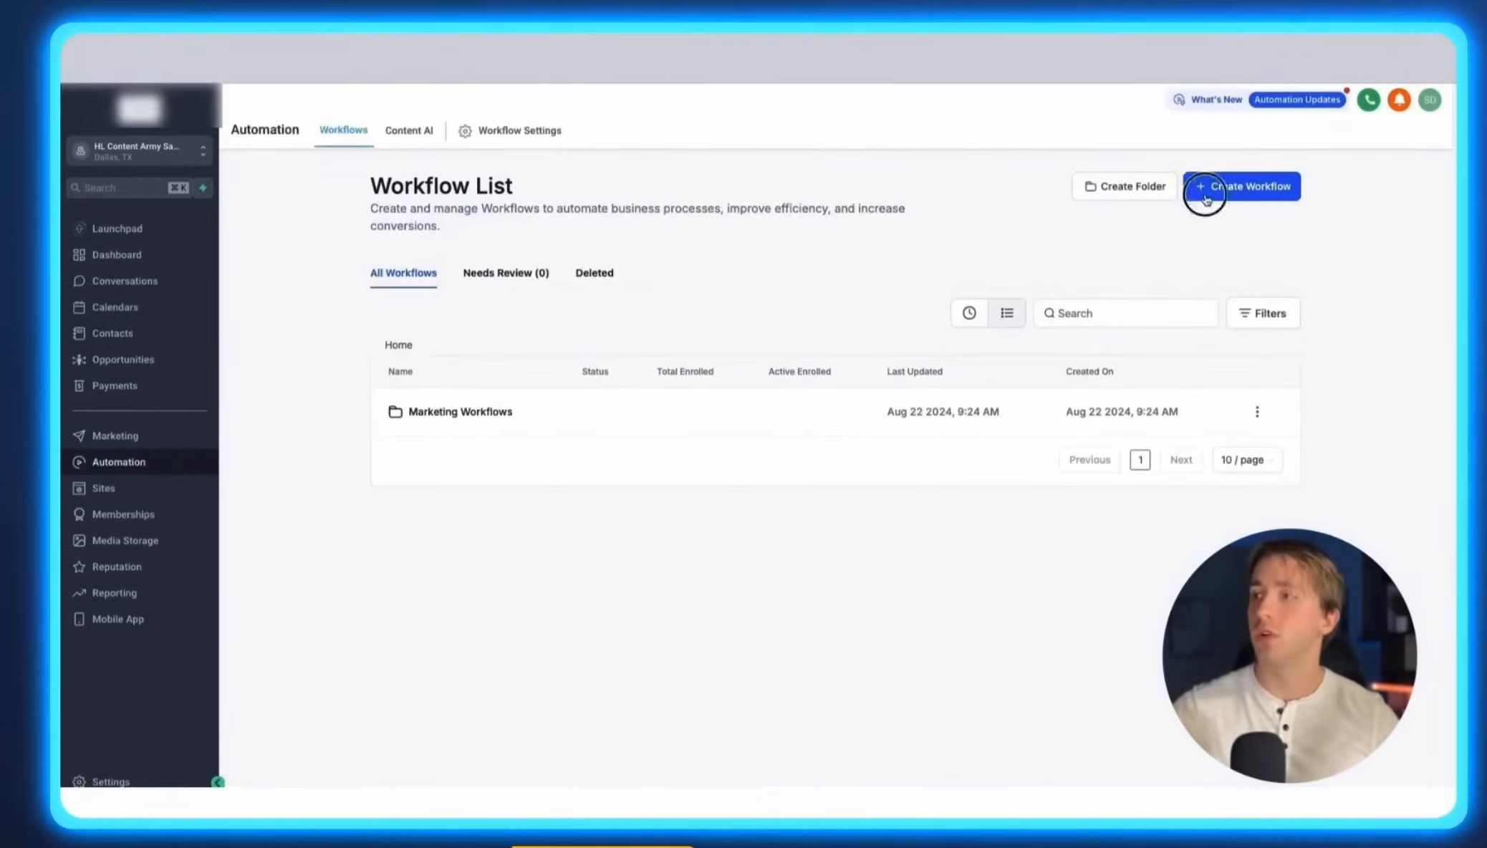
Create a new workflow from scratch with a Facebook Lead Form Submitted trigger.
click(1206, 193)
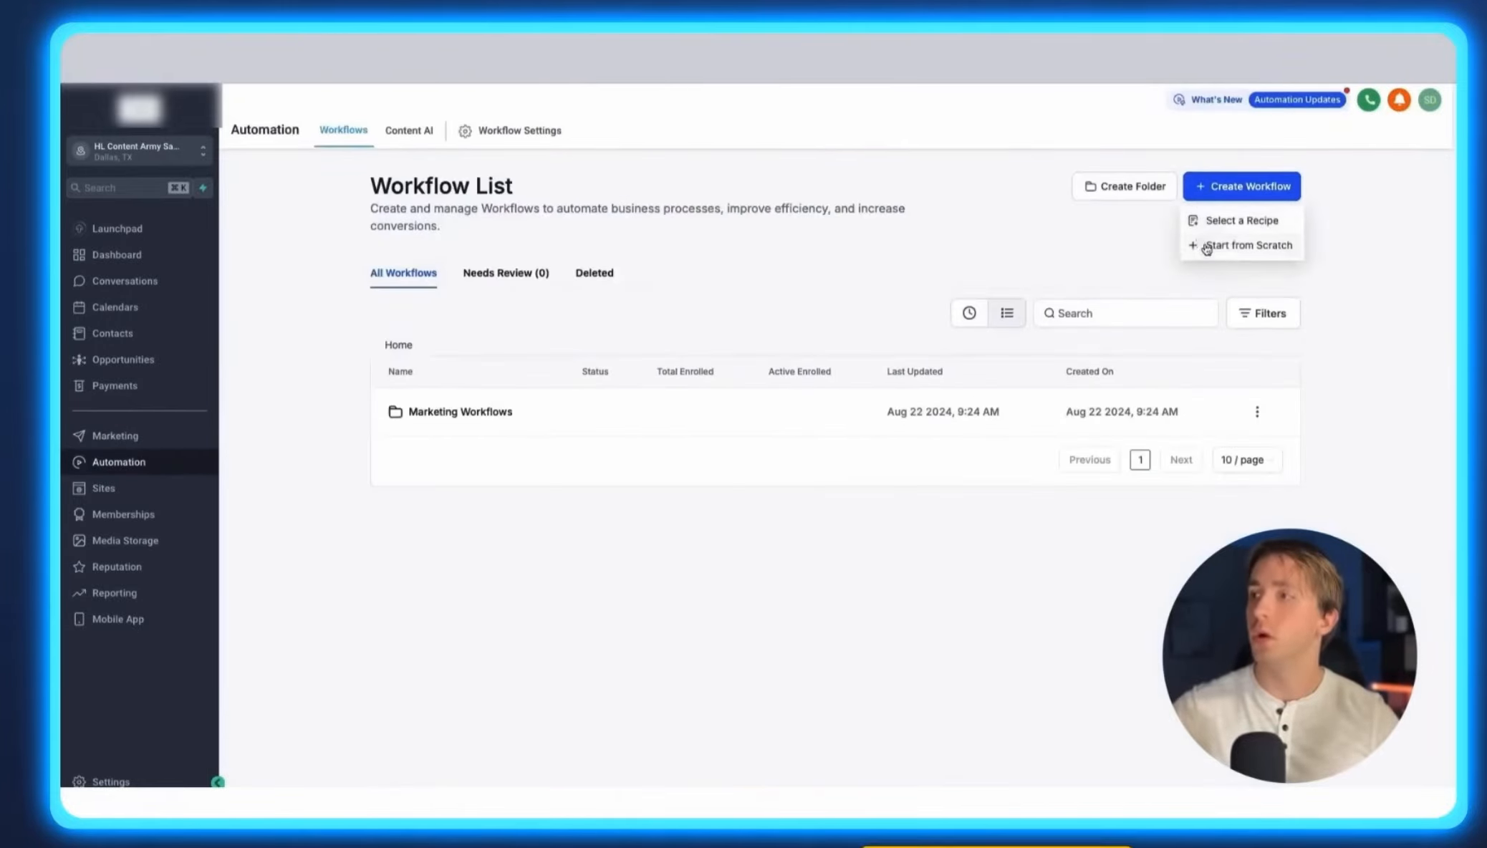
click(1208, 244)
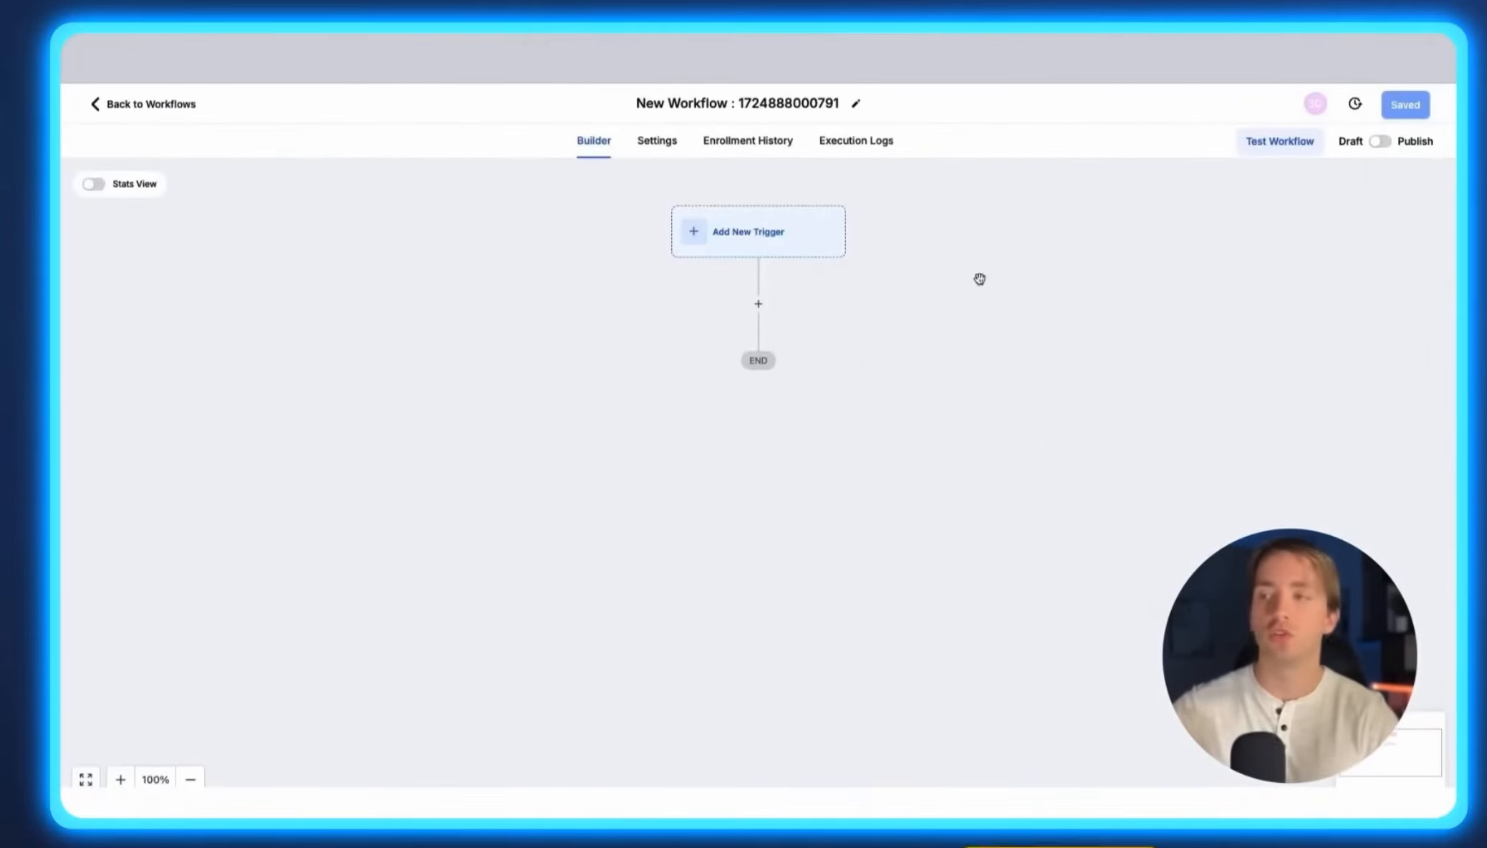
click(803, 249)
text(fb)
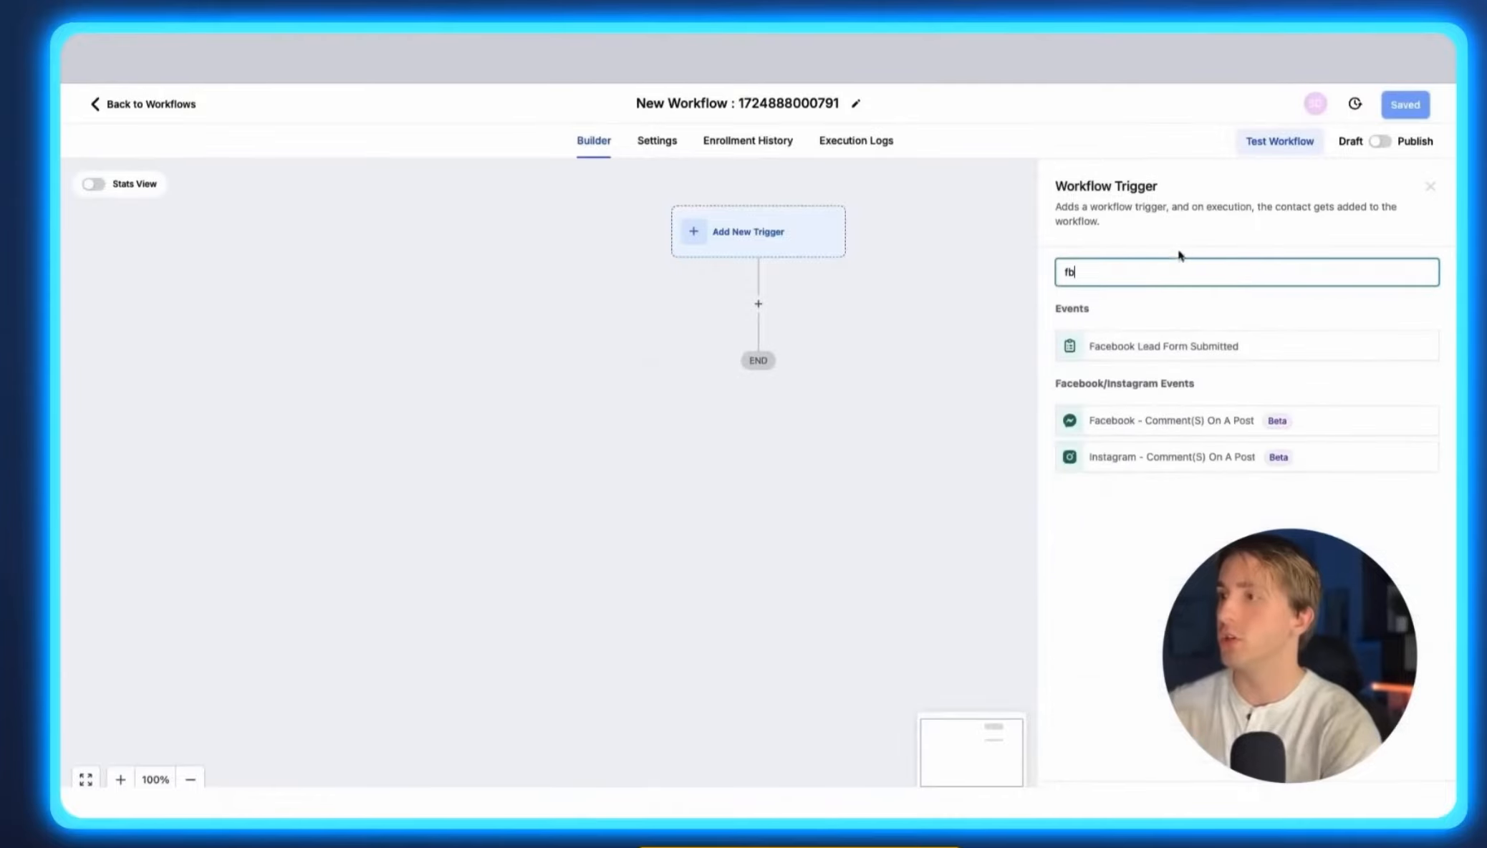
click(1115, 345)
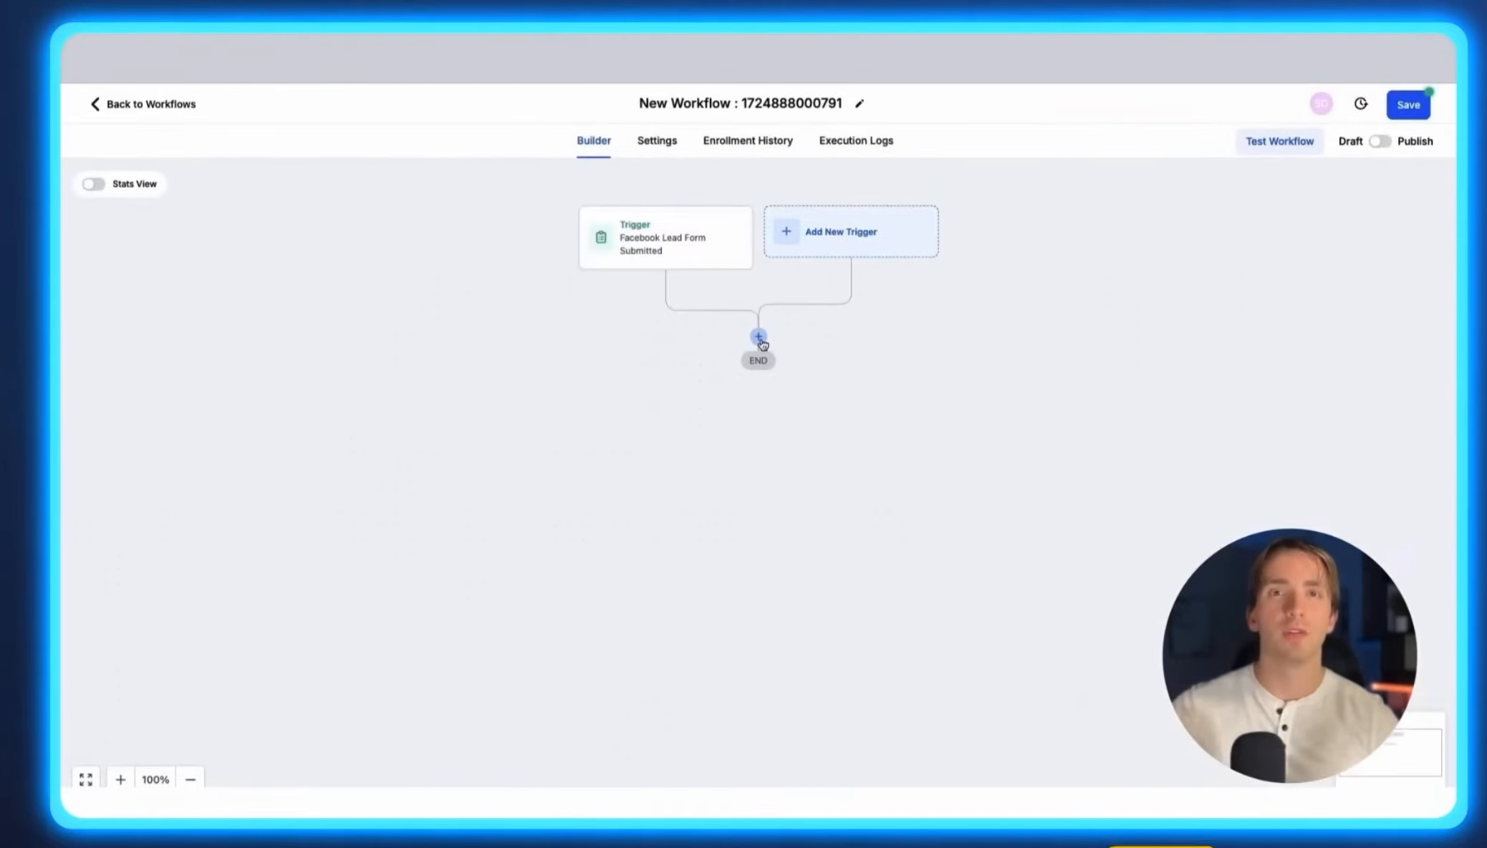
Add a Facebook Conversion API action after the trigger.
click(759, 337)
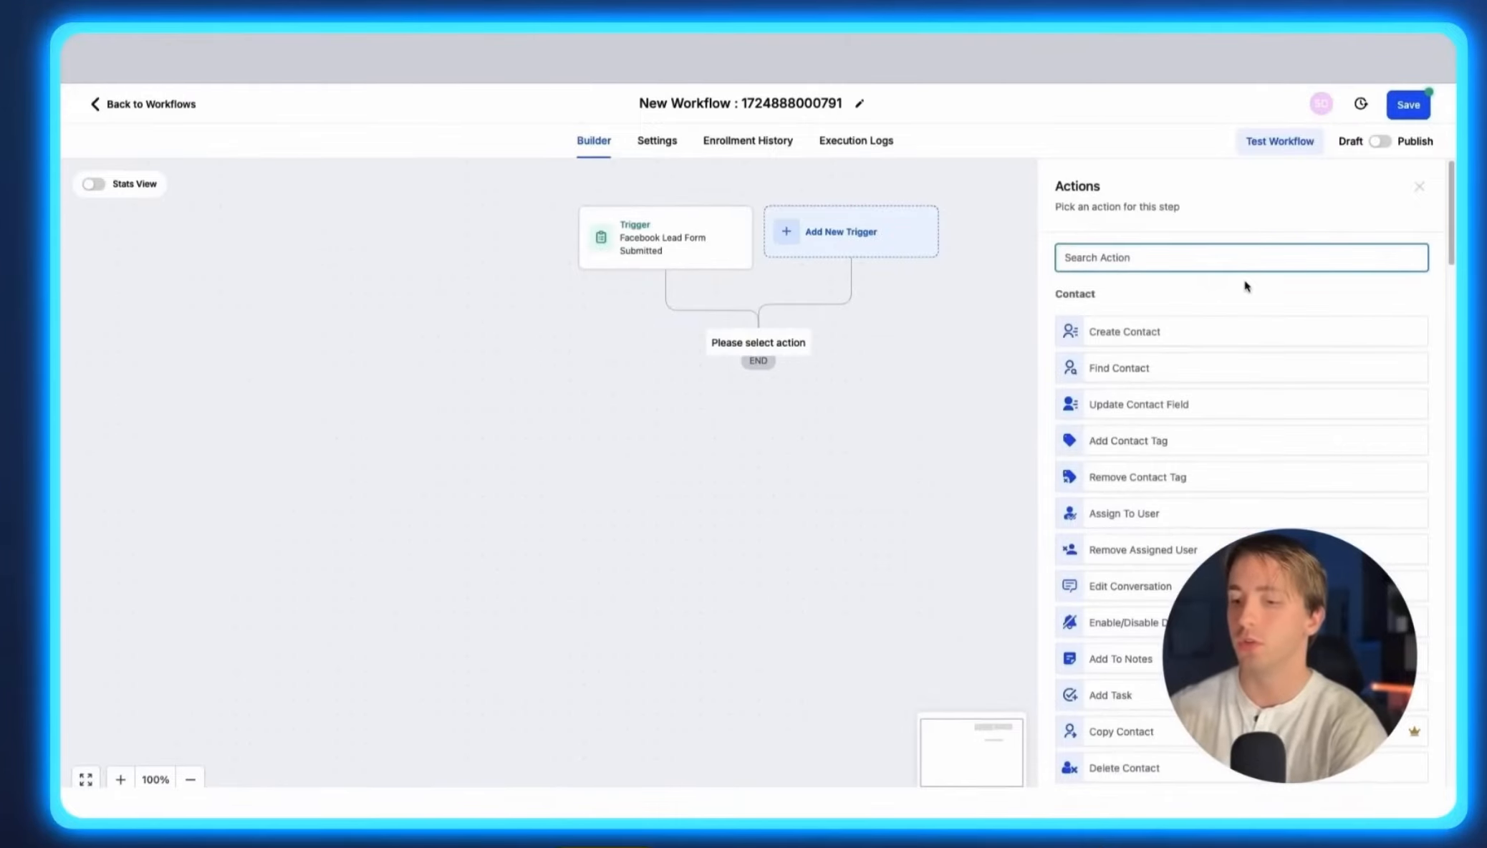
text(api)
click(1260, 316)
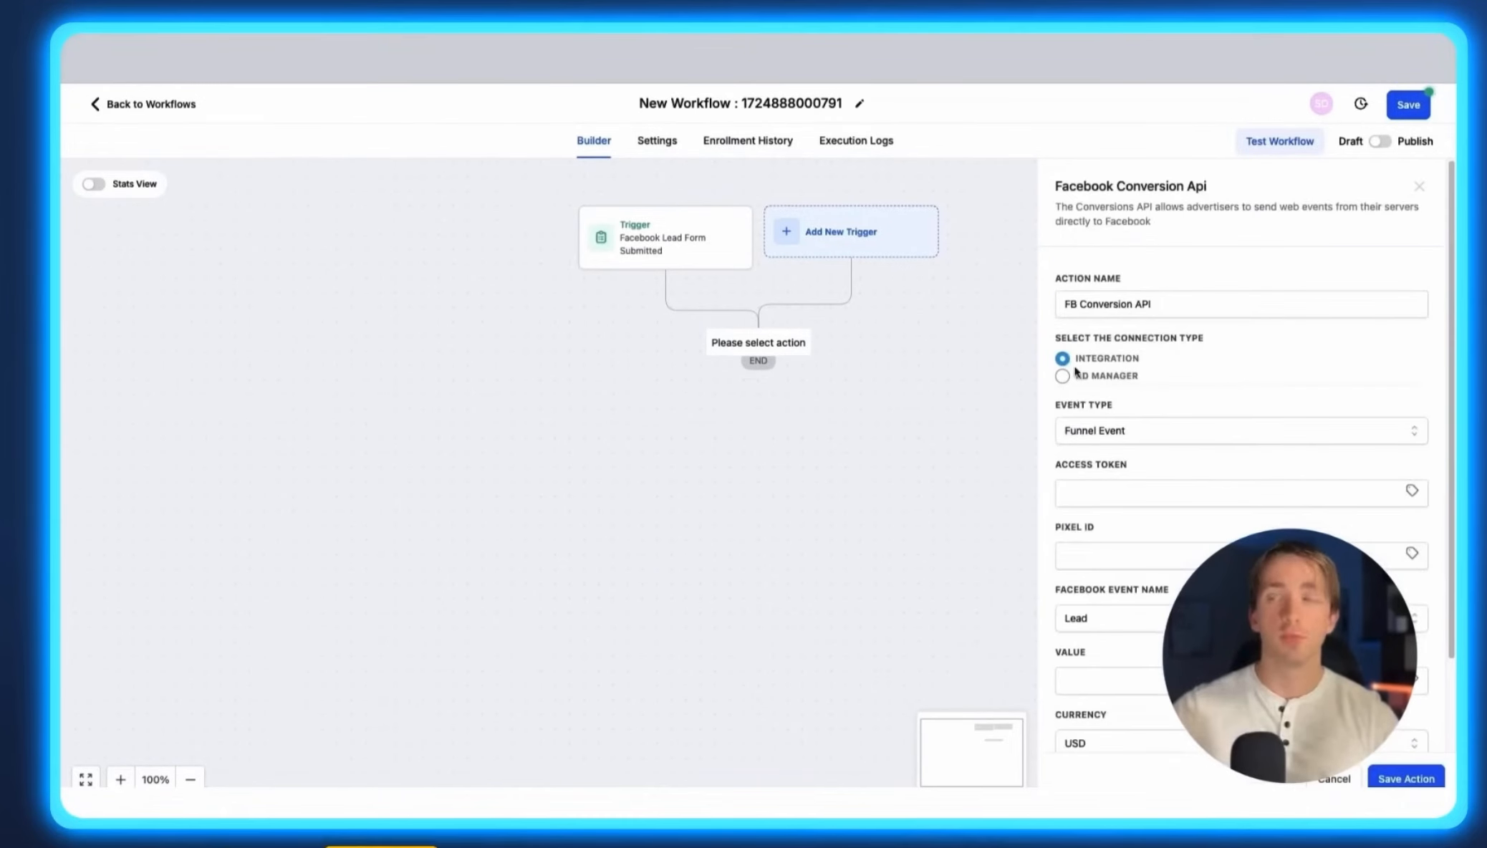
click(1062, 375)
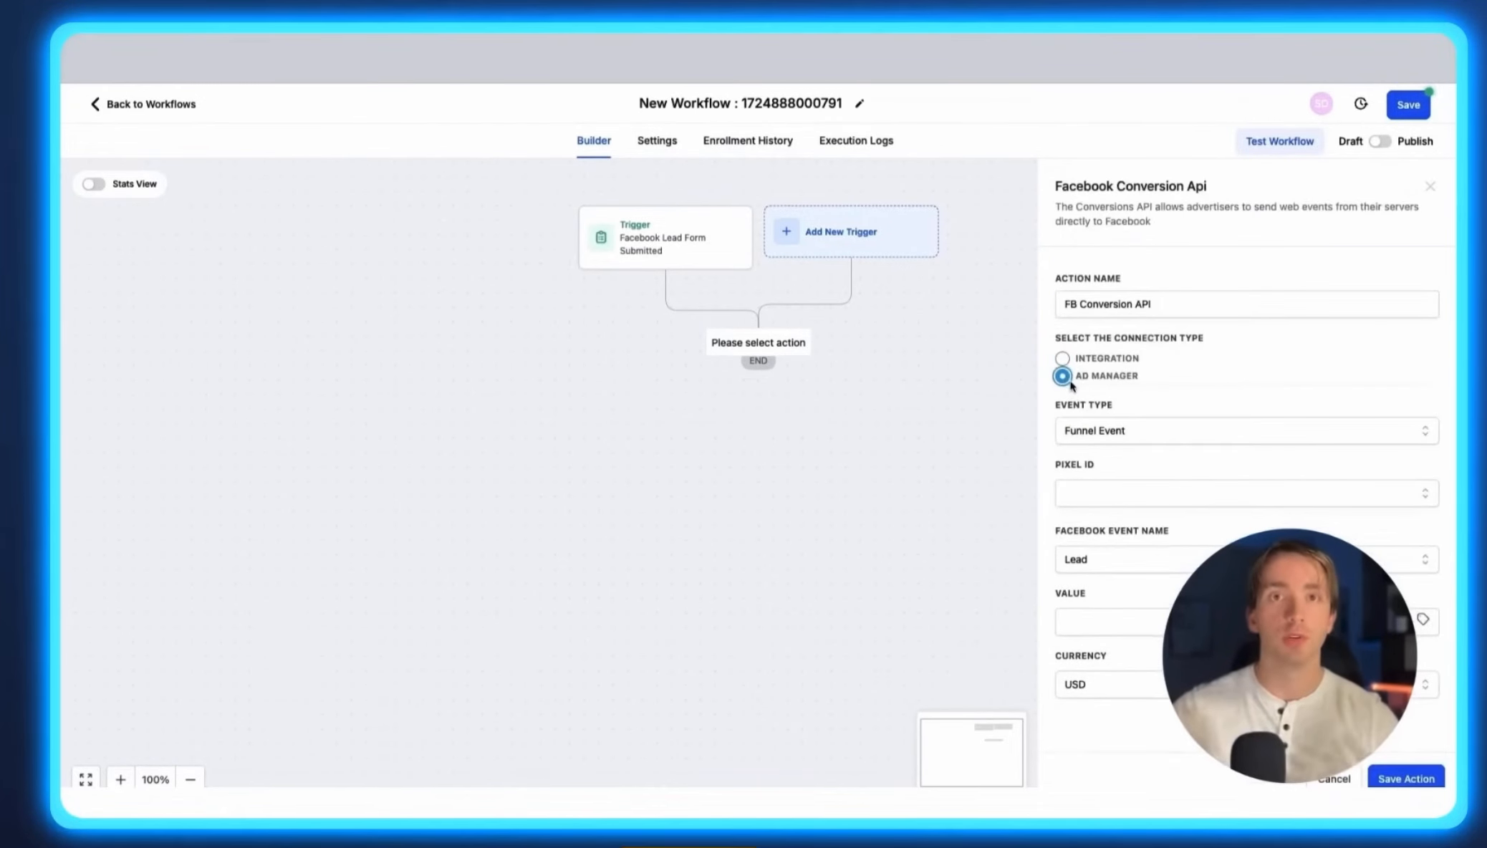
click(1097, 496)
click(1113, 529)
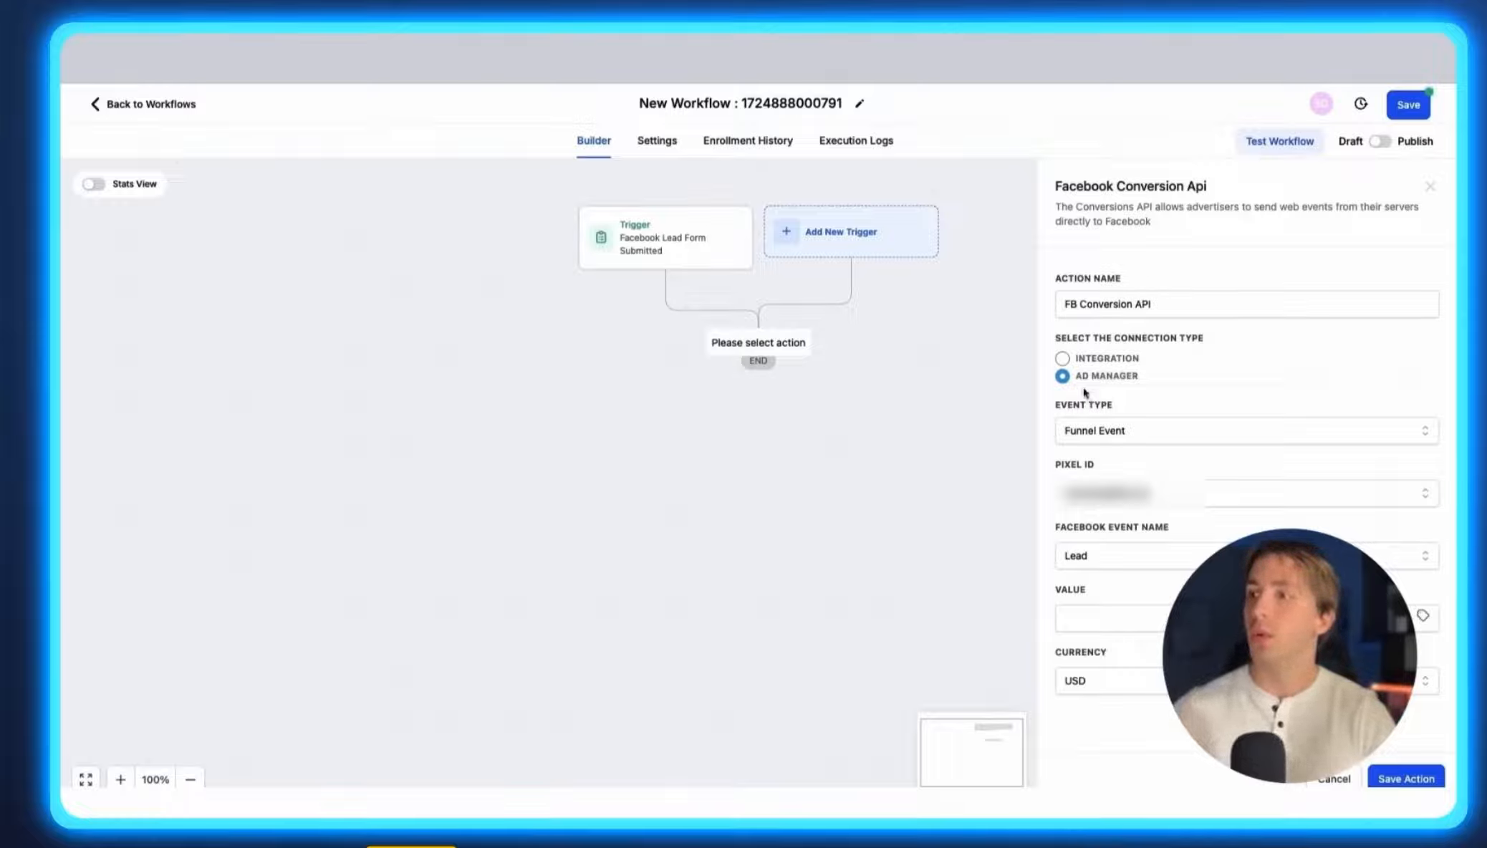
click(1062, 358)
Examine the Access Token and Pixel ID fields of the Integration connection type.
scroll(1128, 408, down, 2)
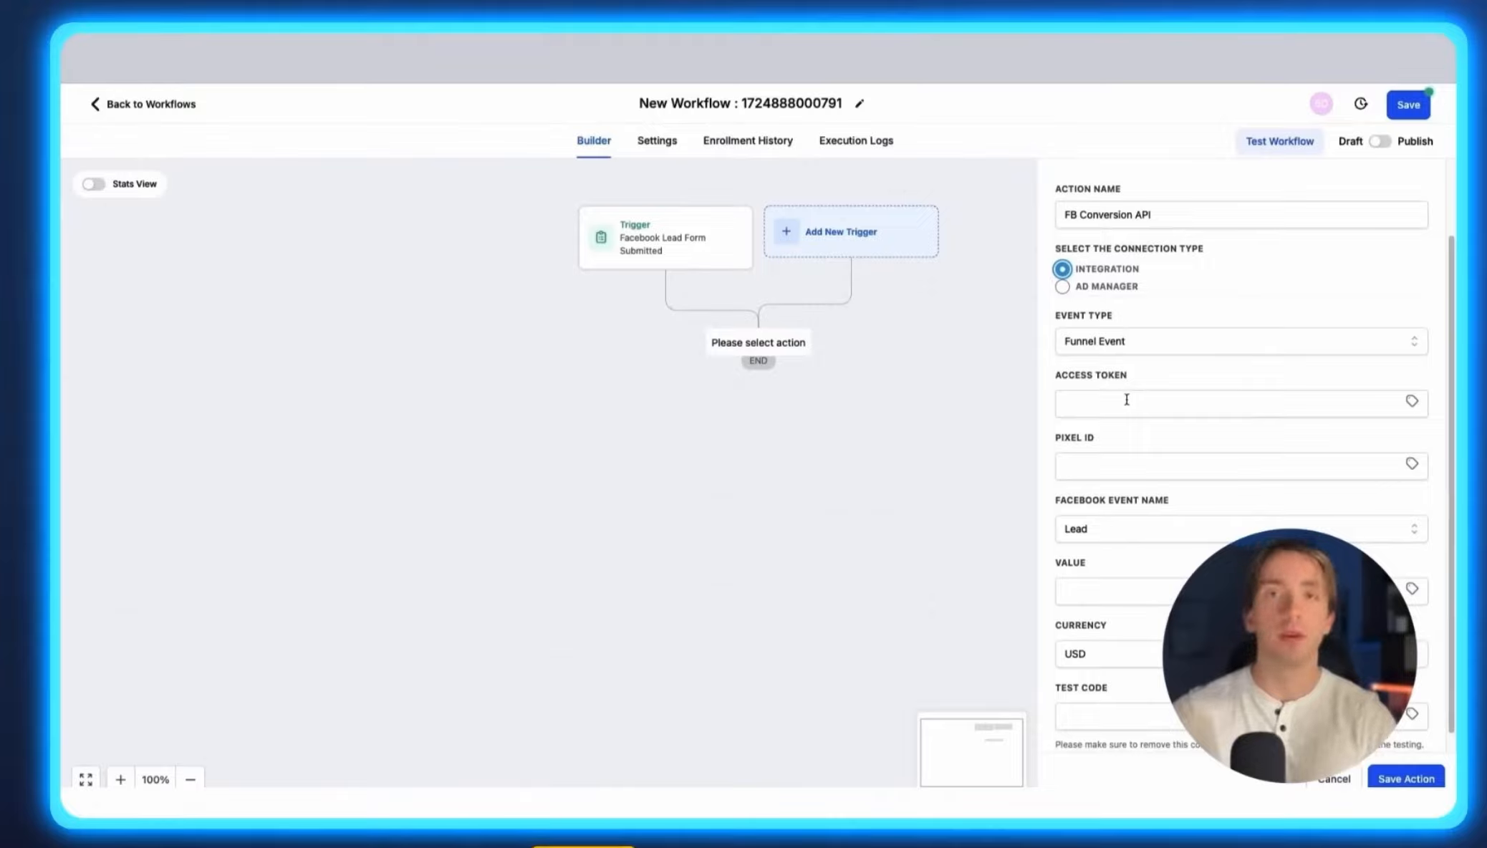
drag(1052, 378, 1128, 376)
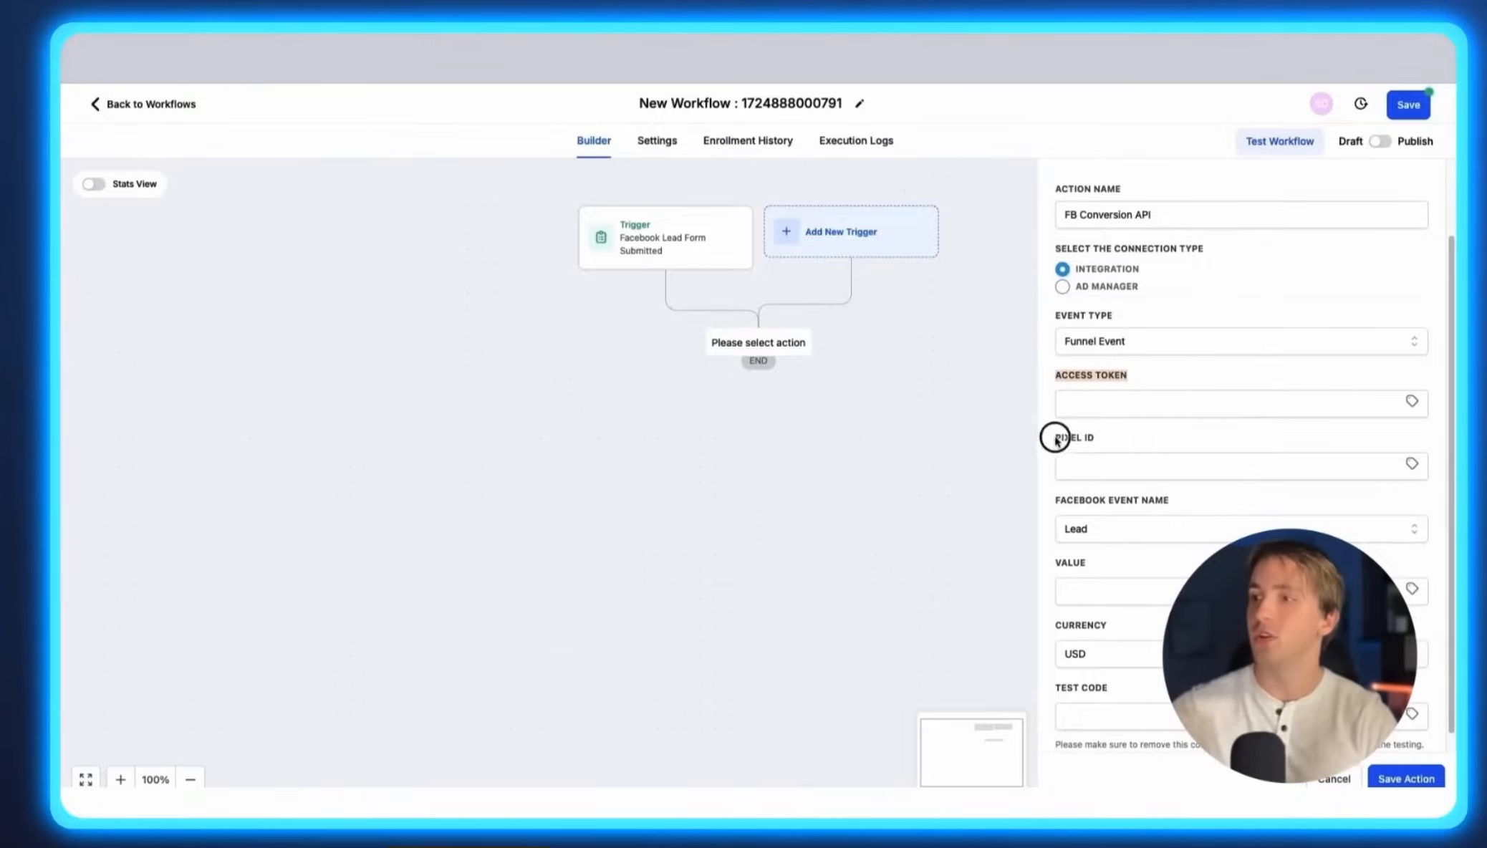
drag(1054, 439, 1154, 444)
scroll(1087, 569, down, 1)
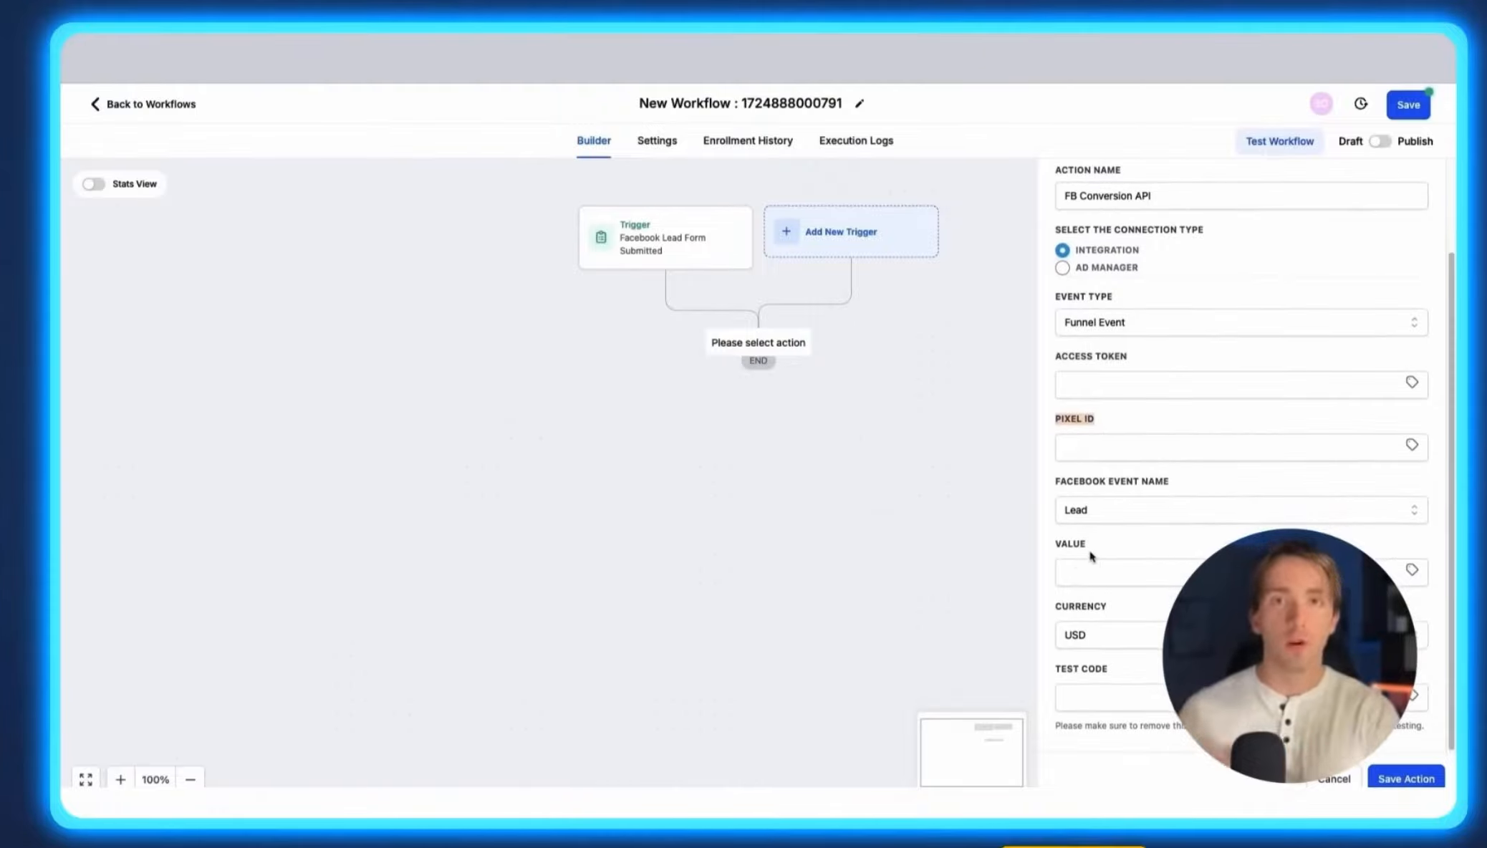